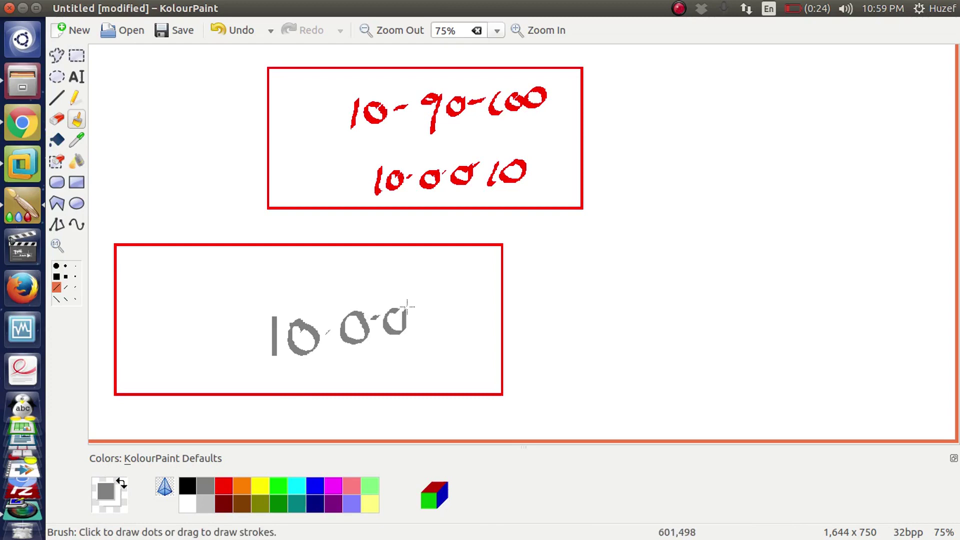
Brush two simple grey computer sketches beside the lower red box, the second one slightly higher than the first.
drag(587, 274, 585, 312)
mouse_move(585, 270)
mouse_down()
mouse_move(629, 300)
mouse_move(631, 327)
mouse_up()
drag(560, 332, 648, 308)
drag(730, 232, 730, 275)
mouse_move(730, 233)
mouse_down()
mouse_move(775, 268)
mouse_move(731, 273)
mouse_up()
drag(733, 275, 702, 302)
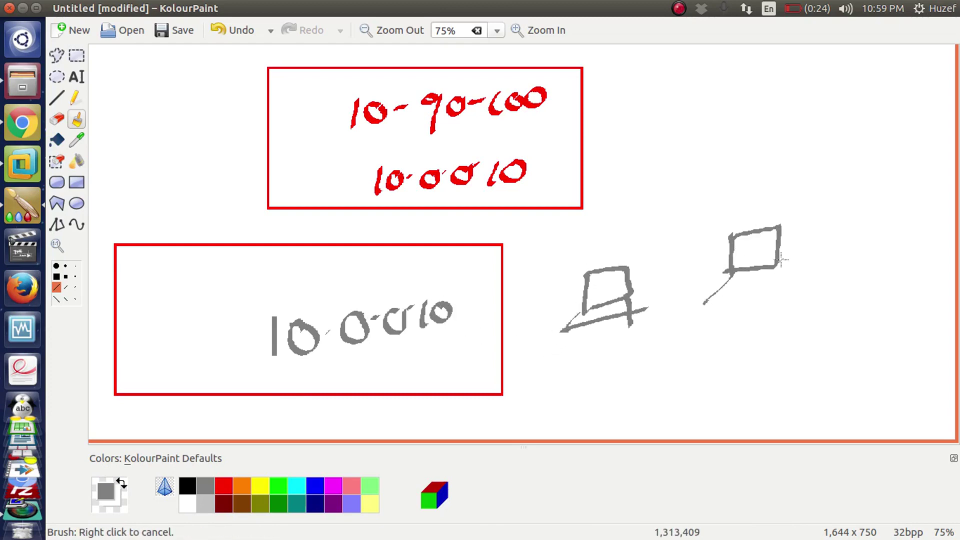
drag(780, 257, 788, 294)
drag(702, 303, 796, 291)
Write 8.8.8.8 inside an oval above the computers, add a curved tail with a cross, and draw a long arrow toward the first computer.
drag(651, 141, 653, 160)
drag(659, 146, 703, 136)
drag(725, 131, 748, 149)
mouse_move(786, 113)
mouse_down()
mouse_move(765, 193)
mouse_move(787, 114)
mouse_up()
drag(816, 169, 876, 265)
drag(867, 227, 826, 269)
mouse_move(174, 122)
mouse_down()
mouse_move(386, 199)
mouse_move(574, 237)
mouse_move(540, 259)
mouse_up()
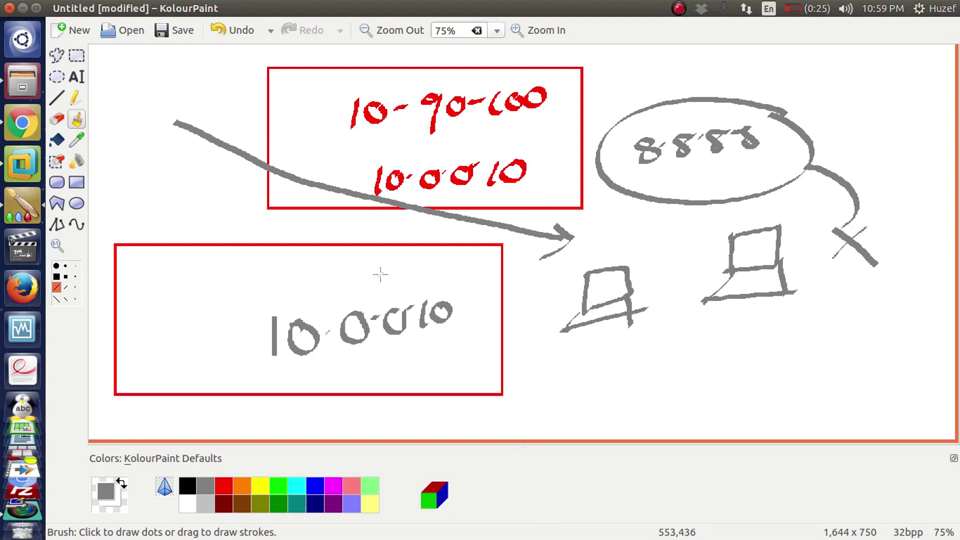
Clear the whole canvas and brush the underlined grey heading "ClassId" near its upper edge.
key(ctrl+a)
key(Delete)
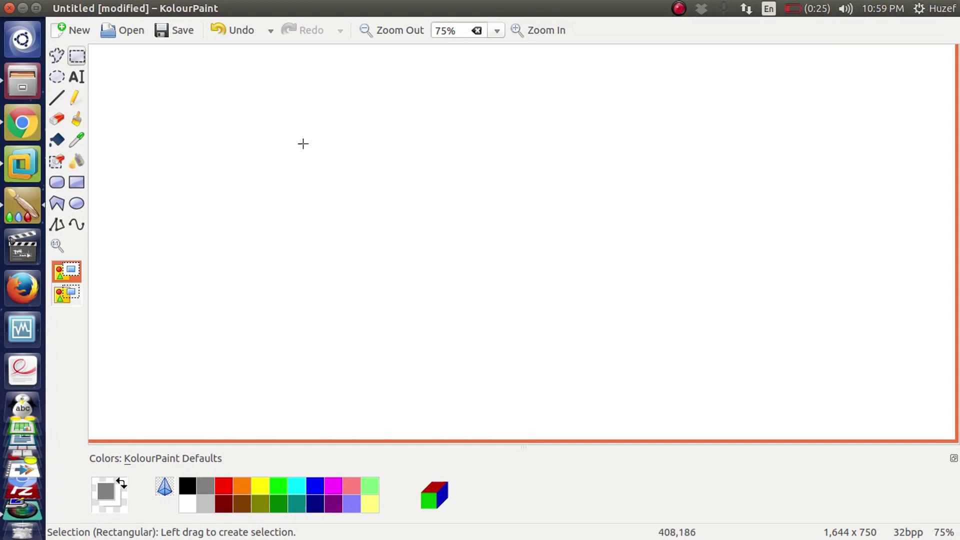
click(76, 119)
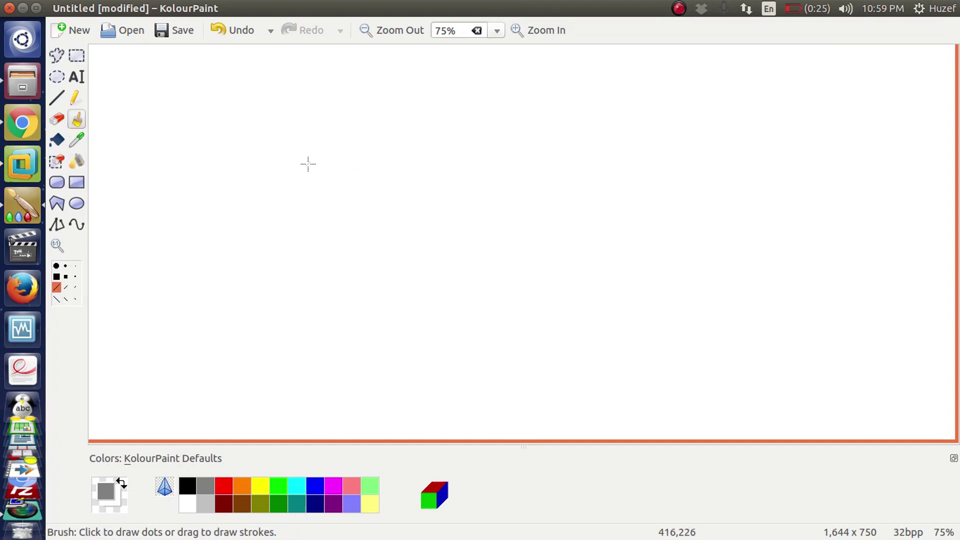
mouse_move(289, 128)
mouse_down()
mouse_move(343, 146)
mouse_move(377, 118)
mouse_move(368, 147)
mouse_up()
mouse_move(404, 89)
mouse_down()
mouse_move(409, 135)
mouse_move(440, 74)
mouse_up()
drag(217, 206, 504, 153)
In blue, branch the ClassId heading into two underlined words, "Vender" and "User".
click(315, 485)
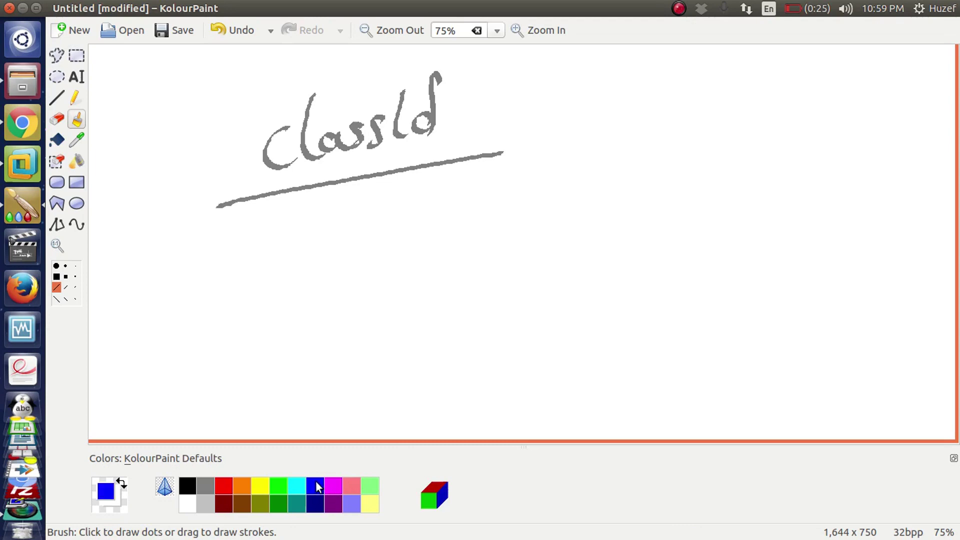
drag(324, 192, 299, 255)
drag(239, 290, 372, 303)
drag(455, 178, 493, 217)
mouse_move(499, 235)
mouse_down()
mouse_move(510, 258)
mouse_move(604, 220)
mouse_up()
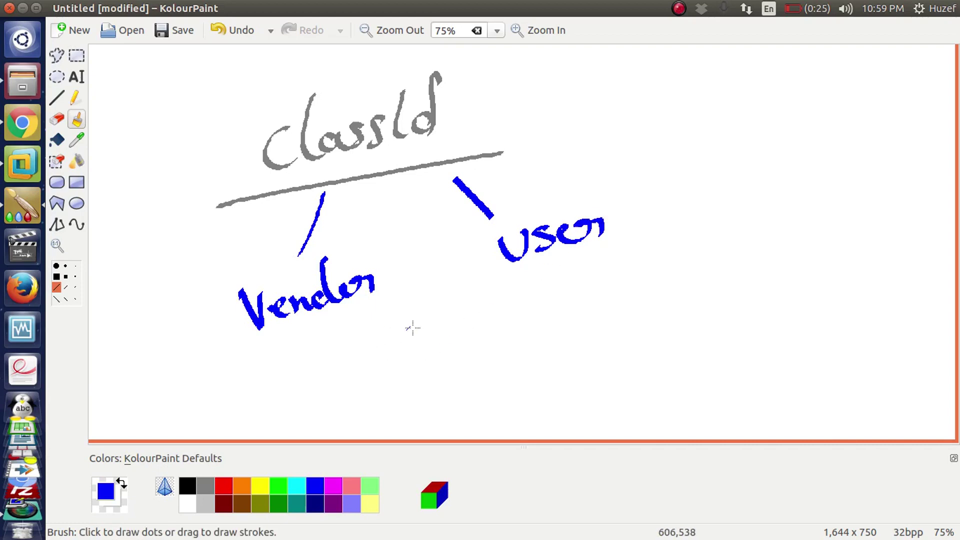
drag(500, 280, 647, 248)
drag(240, 362, 397, 309)
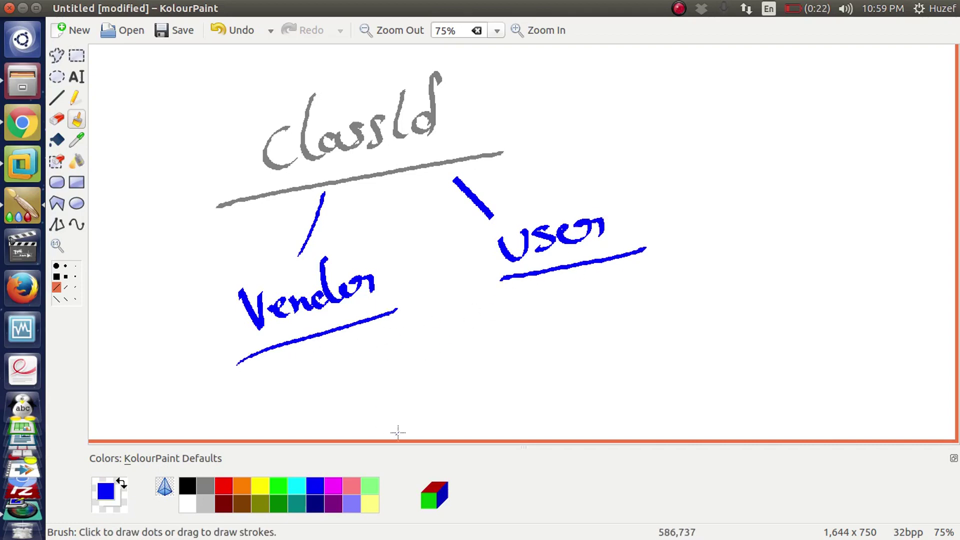
Write two blue letters "DD" below Vender and circle them with a stroke ending in an arrowhead.
mouse_move(340, 362)
mouse_down()
mouse_move(350, 353)
mouse_move(343, 383)
mouse_up()
drag(375, 345, 397, 370)
mouse_move(420, 348)
mouse_down()
mouse_move(414, 338)
mouse_move(410, 352)
mouse_move(448, 388)
mouse_move(426, 404)
mouse_up()
drag(443, 372, 420, 381)
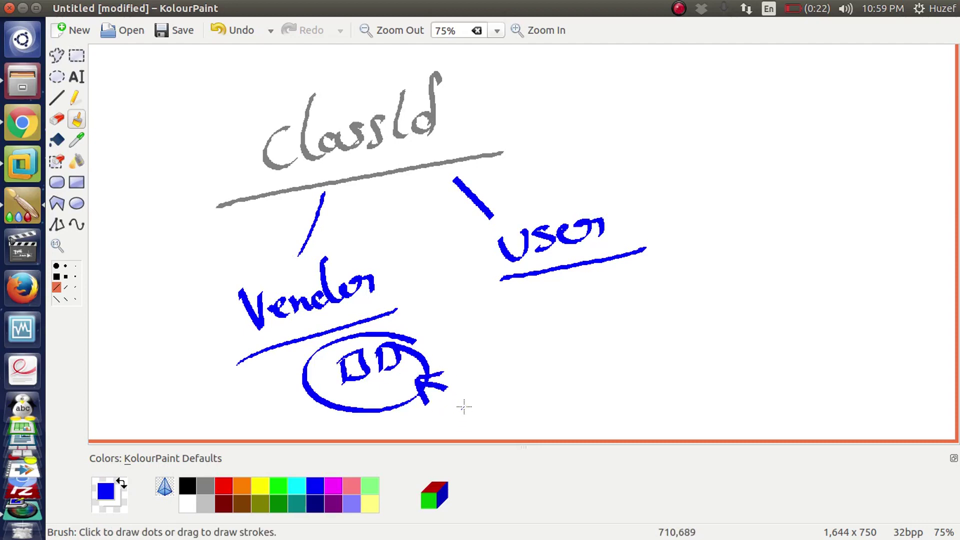
Write "DD" below User, add a curved and a straight arrow, and enclose the group in a blue cloud outline.
mouse_move(594, 320)
mouse_down()
mouse_move(628, 313)
mouse_move(596, 316)
mouse_up()
mouse_move(645, 280)
mouse_down()
mouse_move(657, 272)
mouse_move(650, 304)
mouse_up()
mouse_move(631, 221)
mouse_down()
mouse_move(678, 269)
mouse_move(718, 270)
mouse_up()
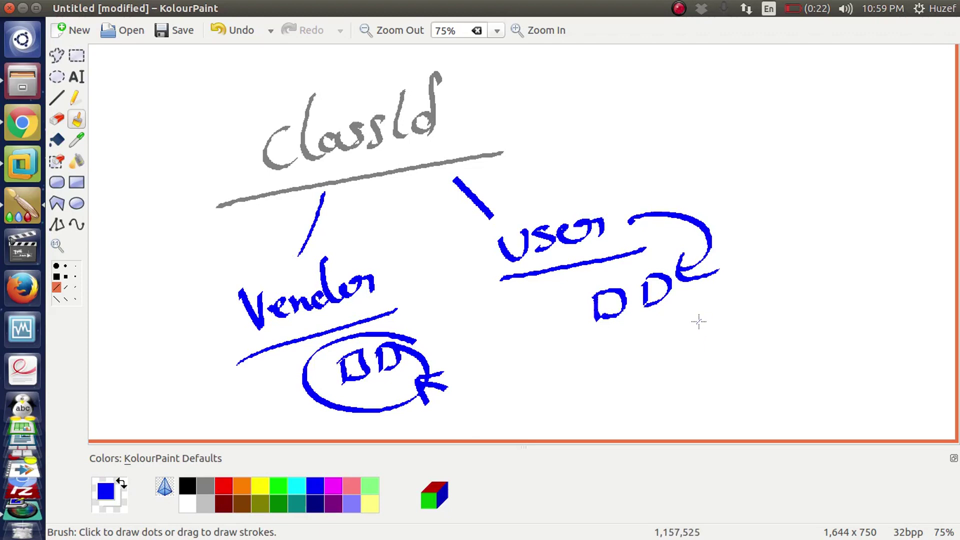
drag(591, 350, 714, 350)
drag(684, 343, 690, 376)
mouse_move(740, 242)
mouse_down()
mouse_move(544, 249)
mouse_move(550, 356)
mouse_move(777, 359)
mouse_move(738, 223)
mouse_up()
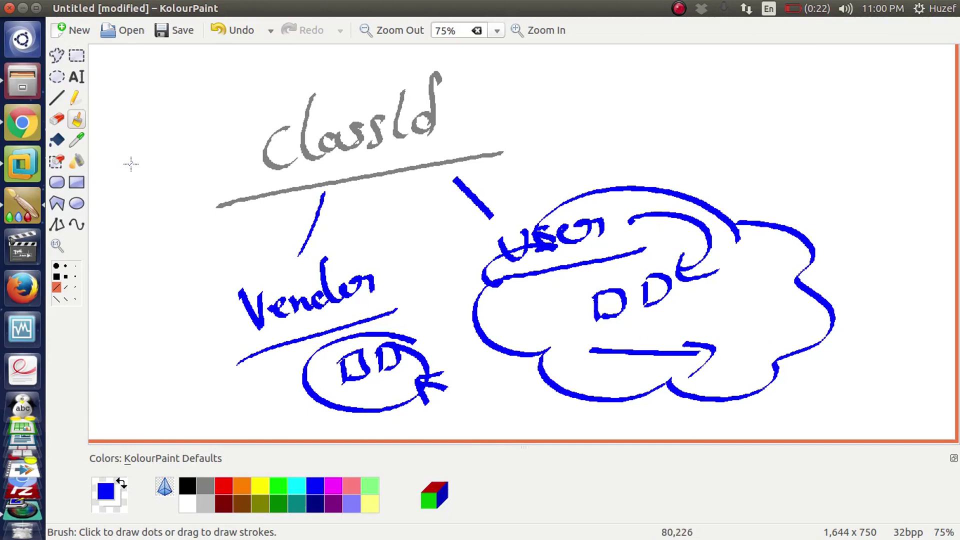
Switch to the C2 virtual machine in VMware Workstation and bring up its DHCP console maximized.
click(34, 172)
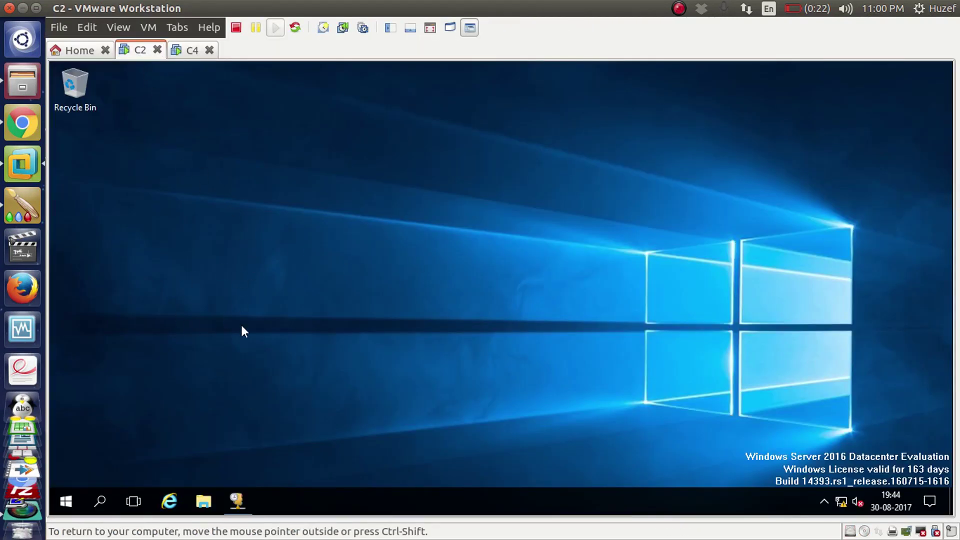
click(244, 497)
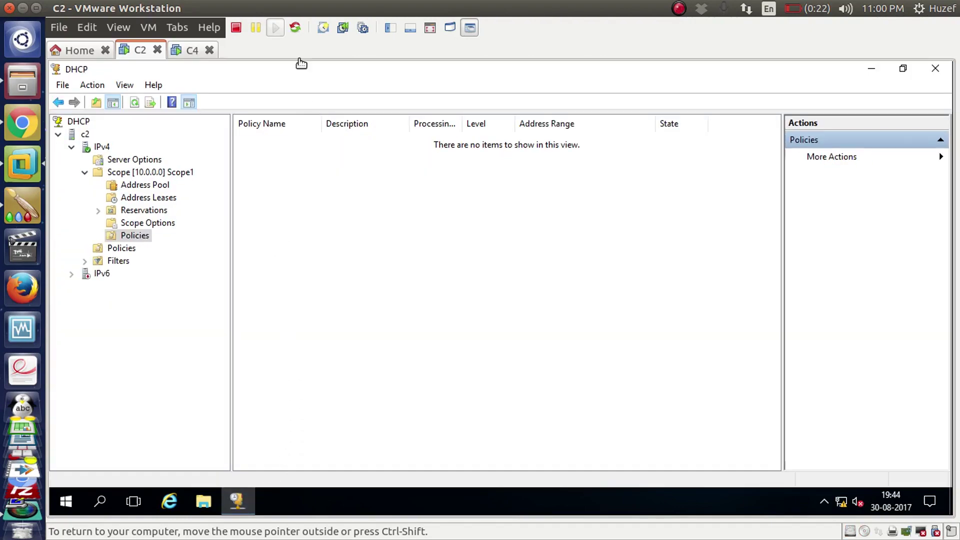
double_click(307, 77)
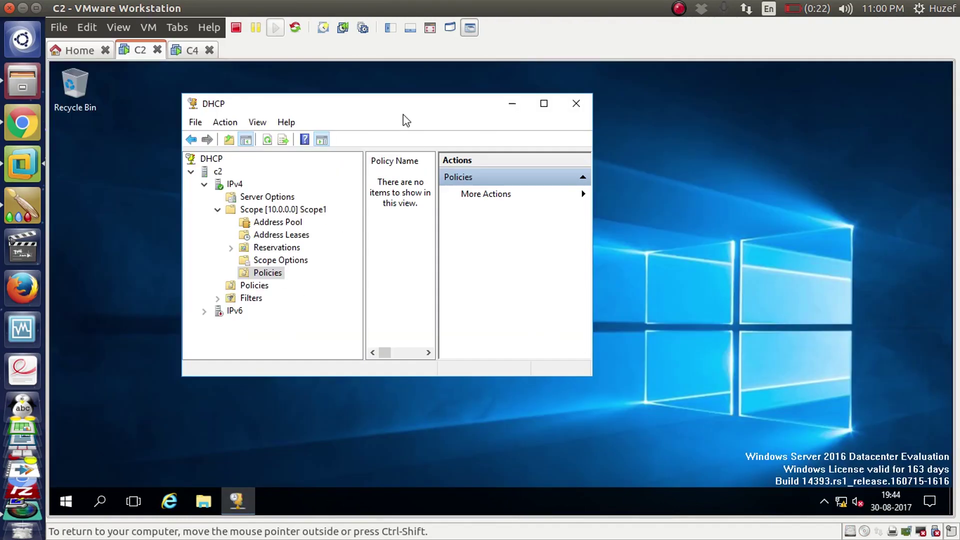
double_click(403, 105)
Widen the DHCP console tree and display the C2 virtual machine in full screen.
drag(232, 208, 312, 212)
click(146, 27)
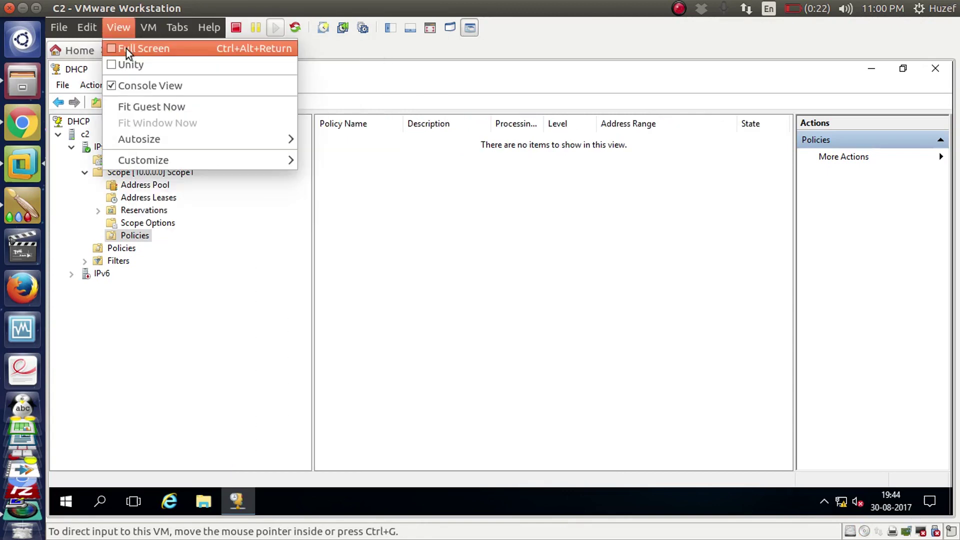
click(126, 49)
Review Scope1's address pool, address leases and scope options, including the 006 DNS Servers entry.
click(96, 126)
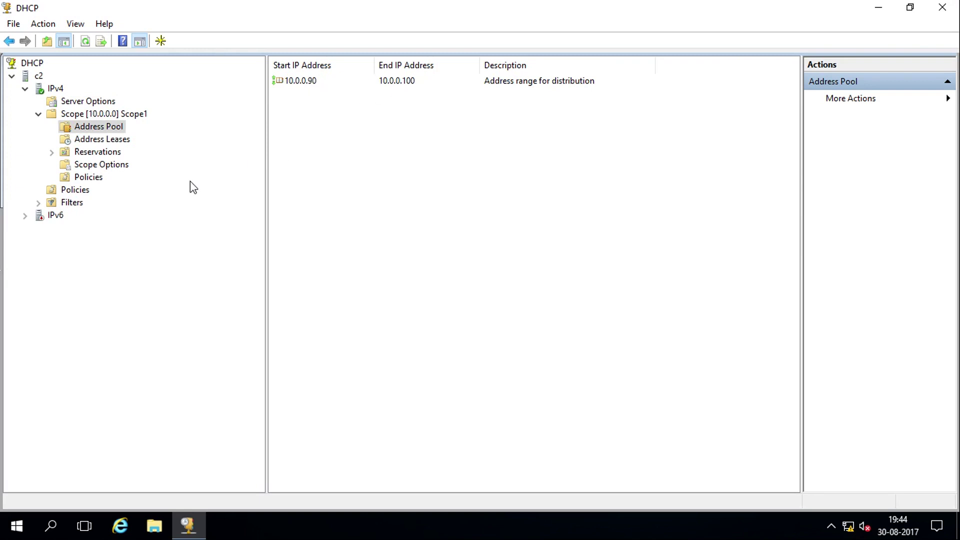
click(106, 140)
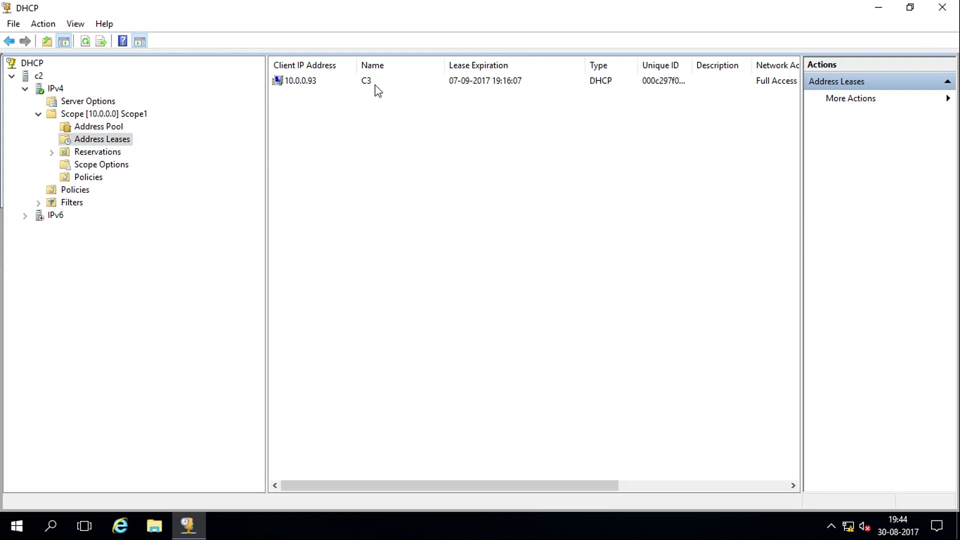
click(112, 166)
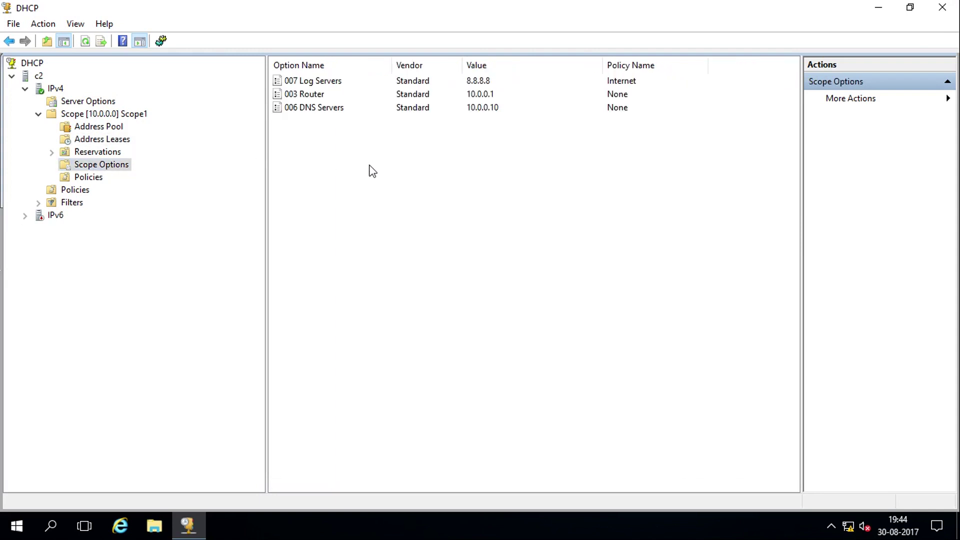
click(316, 109)
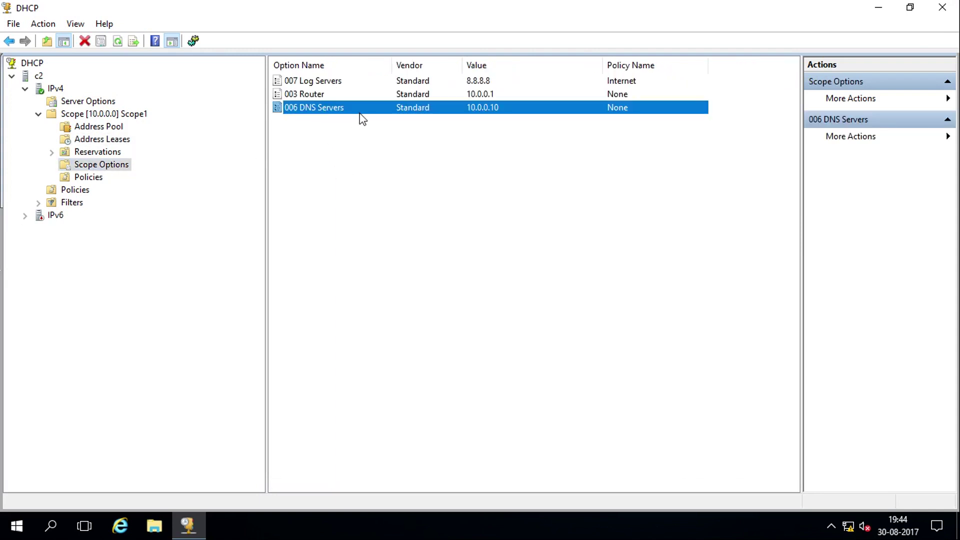
Try to delete the 007 Log Servers option from Scope1's scope options.
click(319, 82)
right_click(314, 89)
click(334, 93)
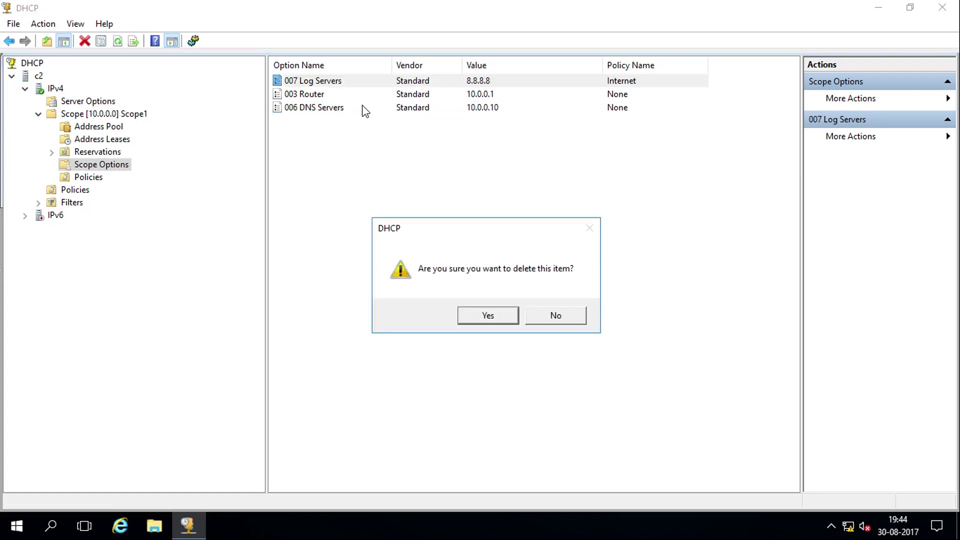
click(481, 320)
click(550, 316)
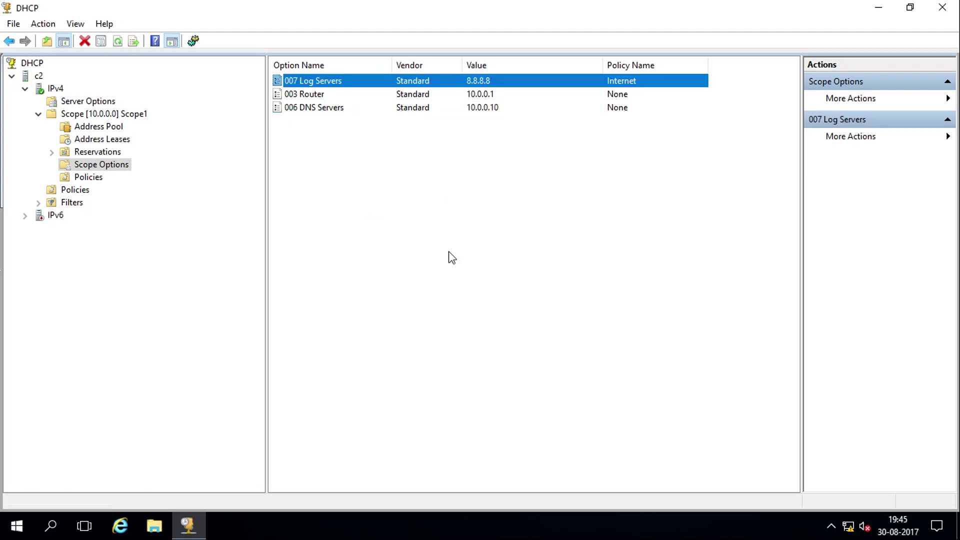
Toggle 006 DNS Servers off and back on in Scope1's option configuration, accept it, and check the DNS and router entries.
click(124, 171)
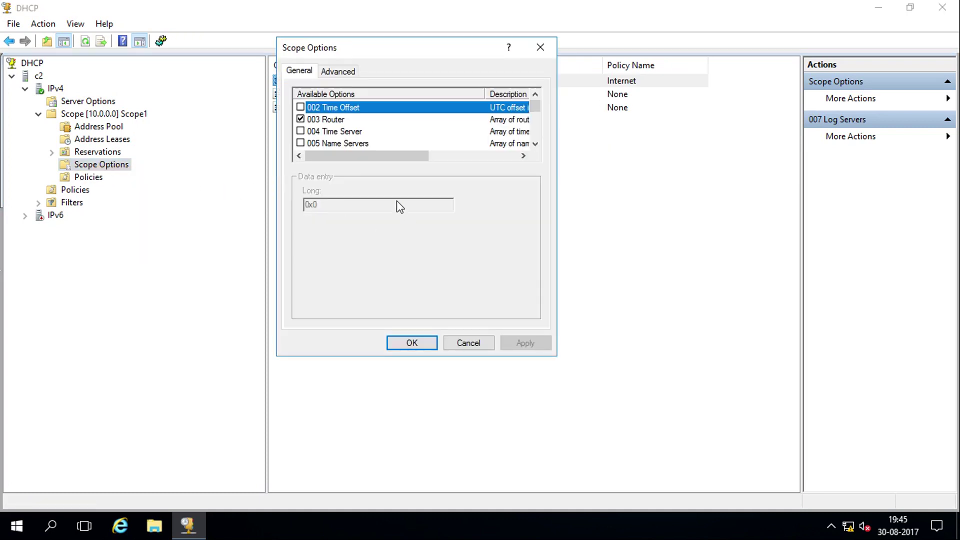
click(535, 145)
click(535, 144)
click(535, 145)
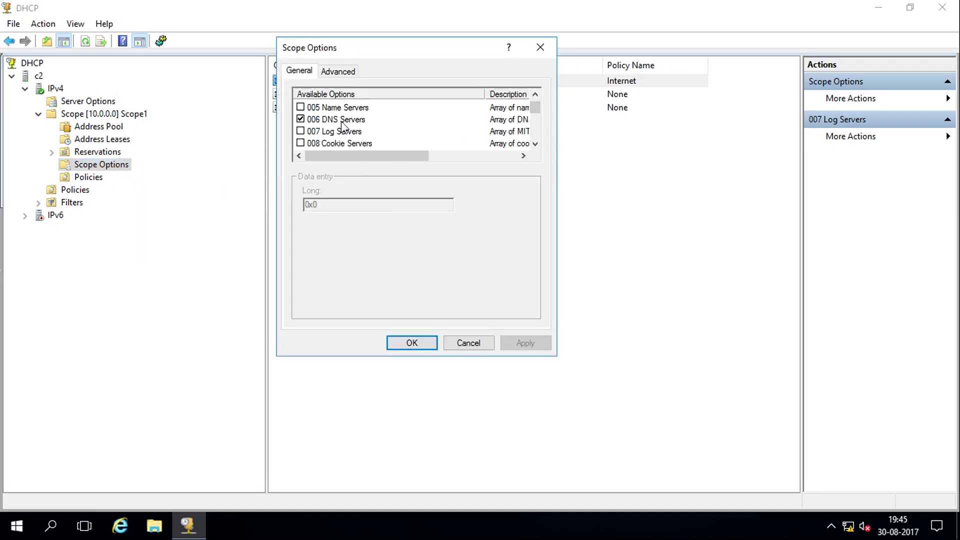
click(300, 119)
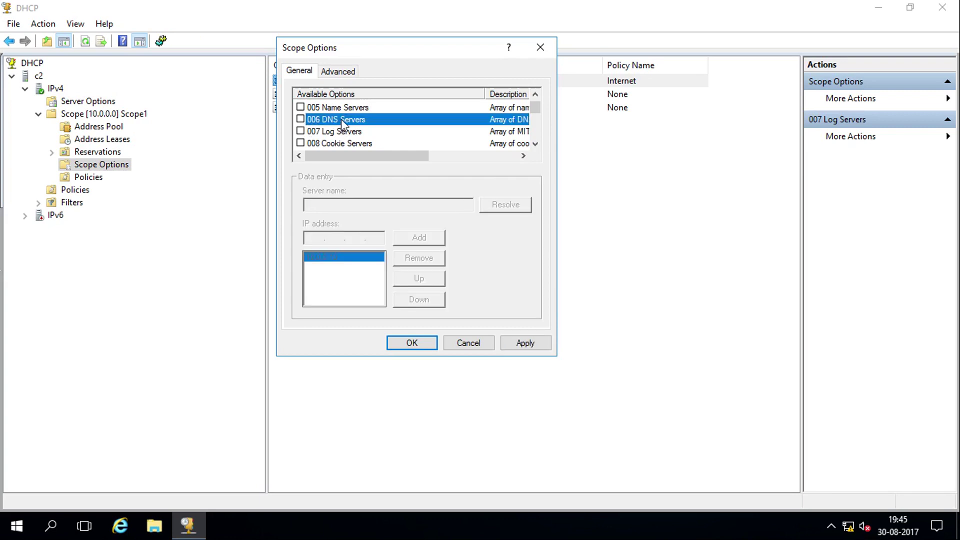
click(301, 120)
click(422, 343)
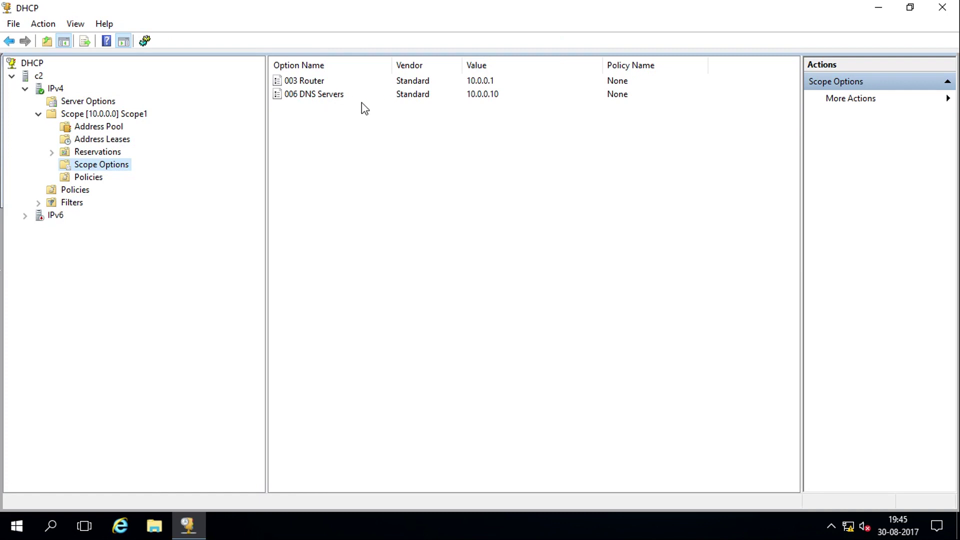
click(322, 96)
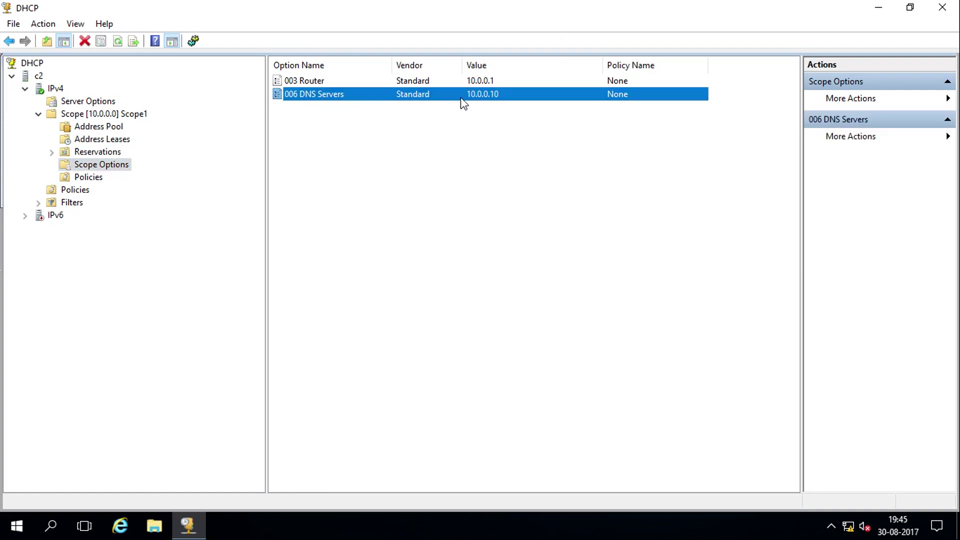
click(326, 80)
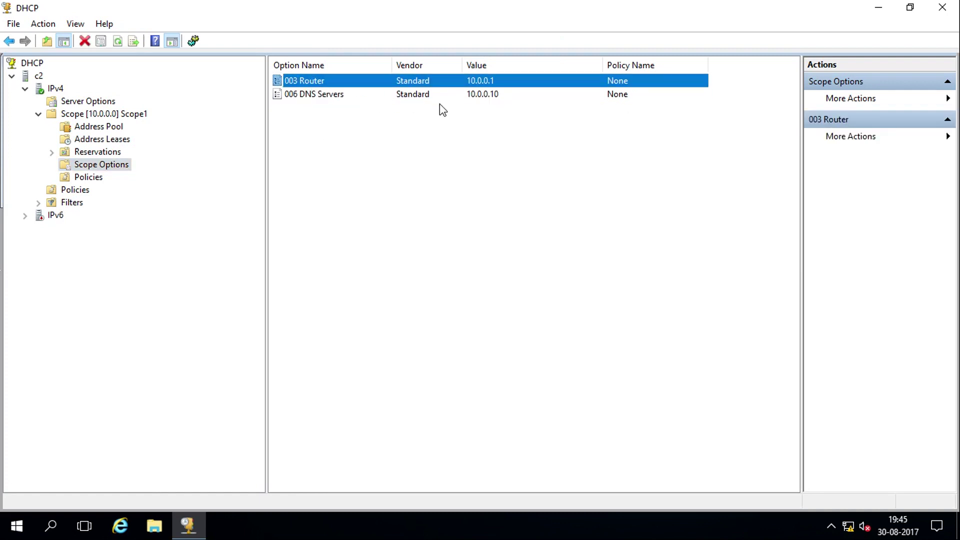
Switch to the C4 virtual machine and run ipconfig in its command prompt.
mouse_move(484, 5)
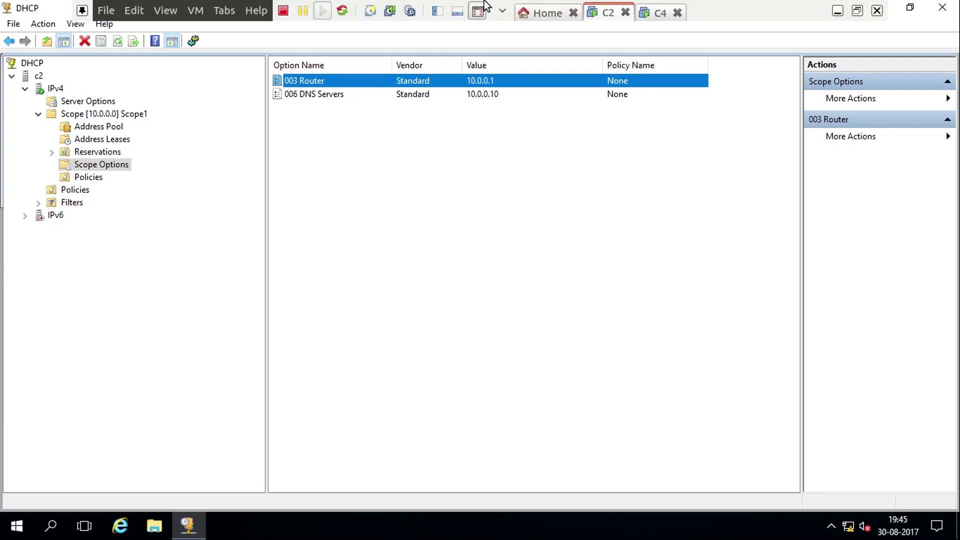
click(652, 14)
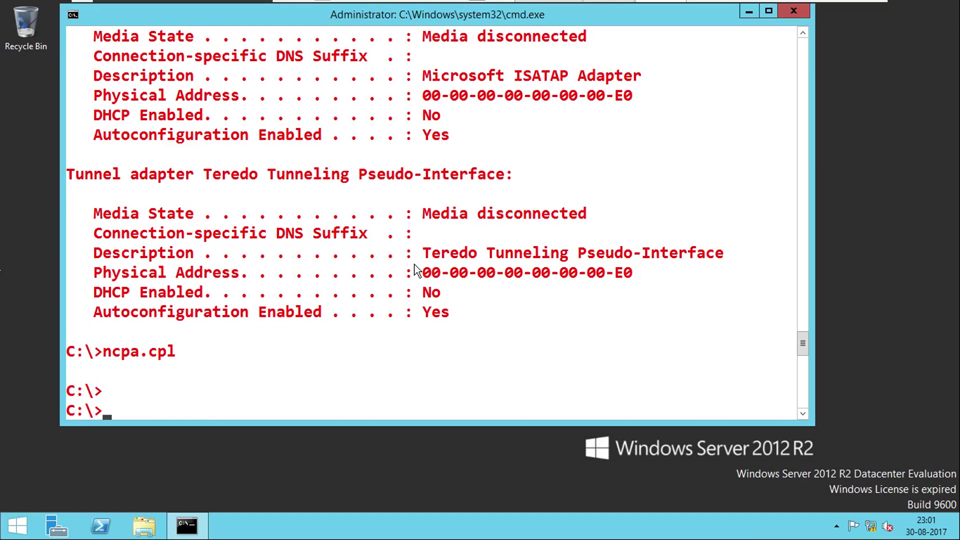
text(onifg)
key(Return)
text(ipconfig)
key(Return)
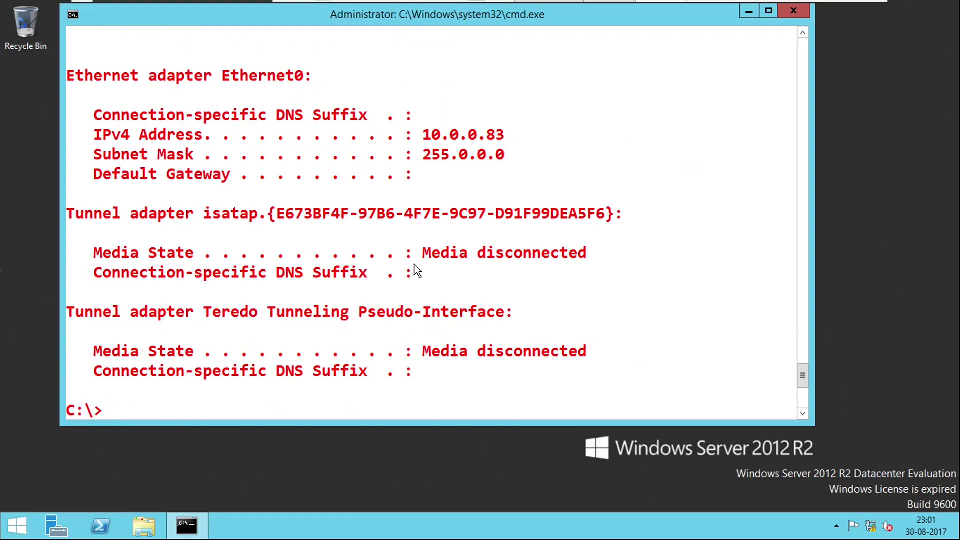
Open Network Connections with ncpa.cpl and bring up Ethernet0's Internet Protocol Version 4 (TCP/IPv4) properties.
text(ncpa.cpl)
key(Return)
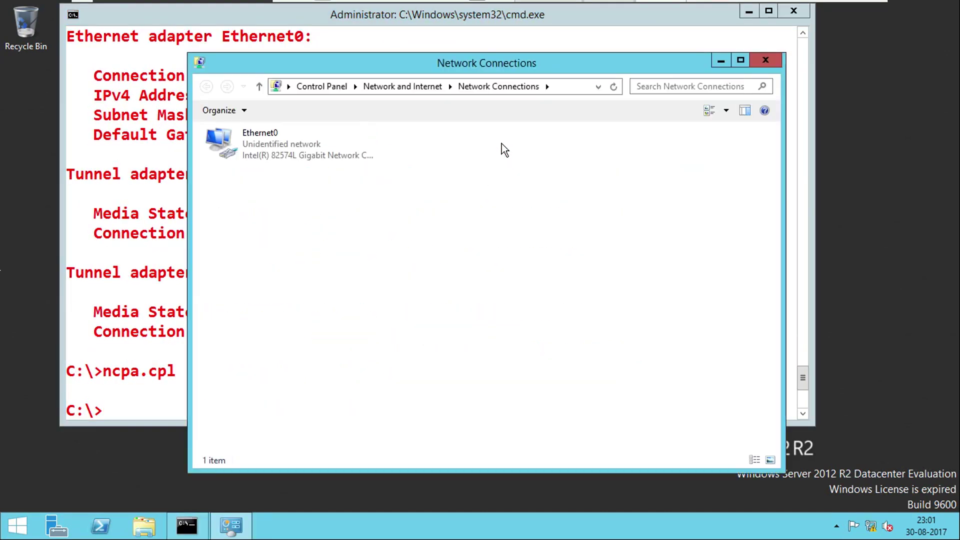
key(Down)
key(alt+Return)
key(Down)
key(Down)
key(Down)
key(Down)
key(Down)
key(Down)
key(alt+r)
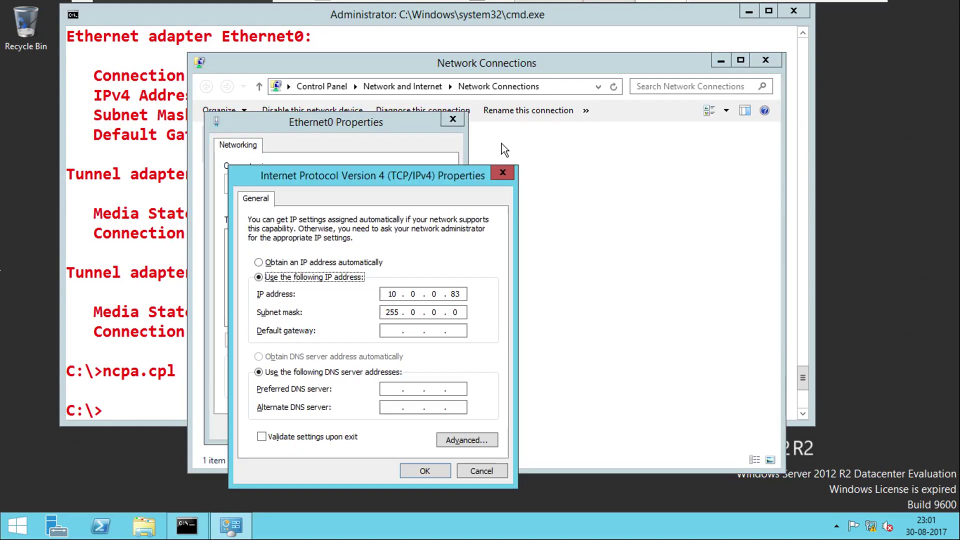
Set Ethernet0 to obtain its IP address and DNS server address automatically and accept the properties.
click(350, 263)
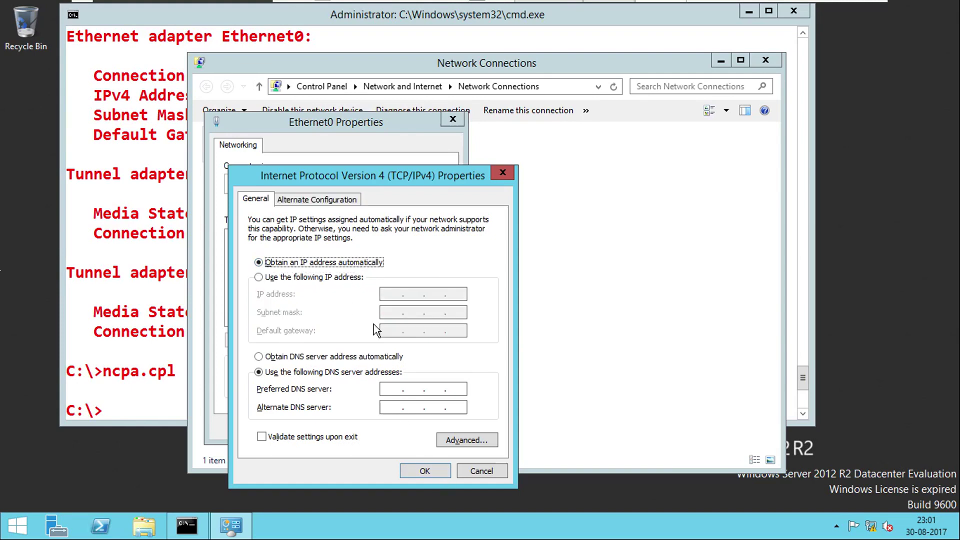
click(385, 357)
click(423, 470)
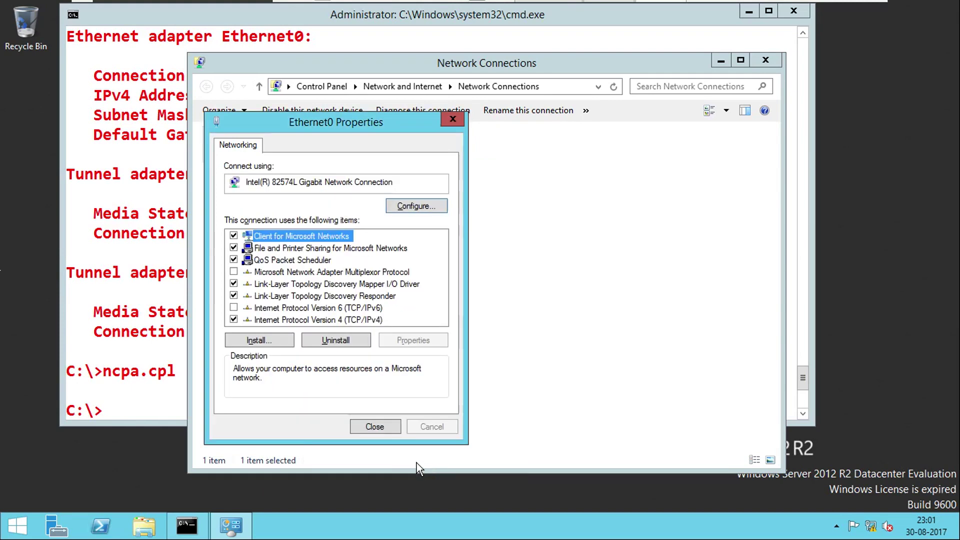
click(383, 426)
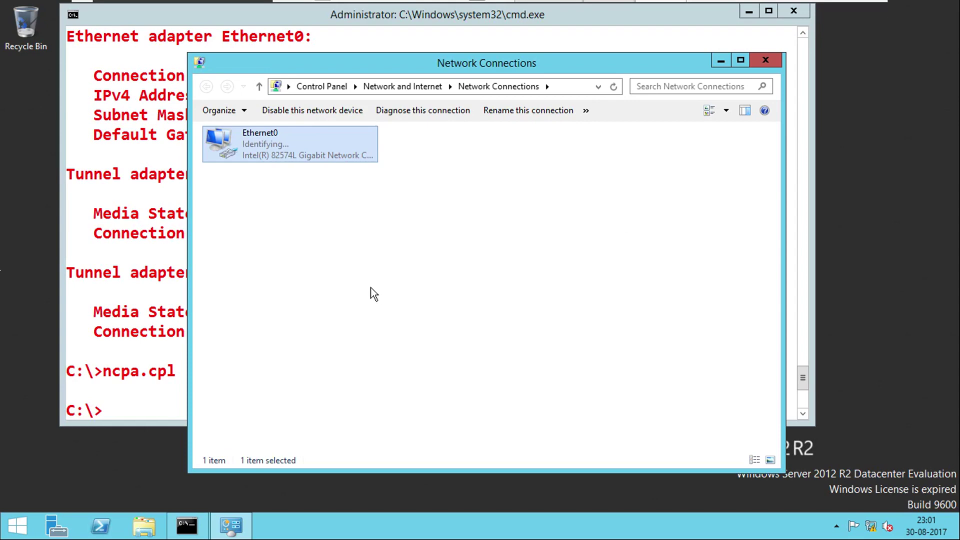
Run ipconfig and ipconfig /all in C4's command prompt and view Ethernet0's address, class ID and server details.
click(172, 277)
text(ip)
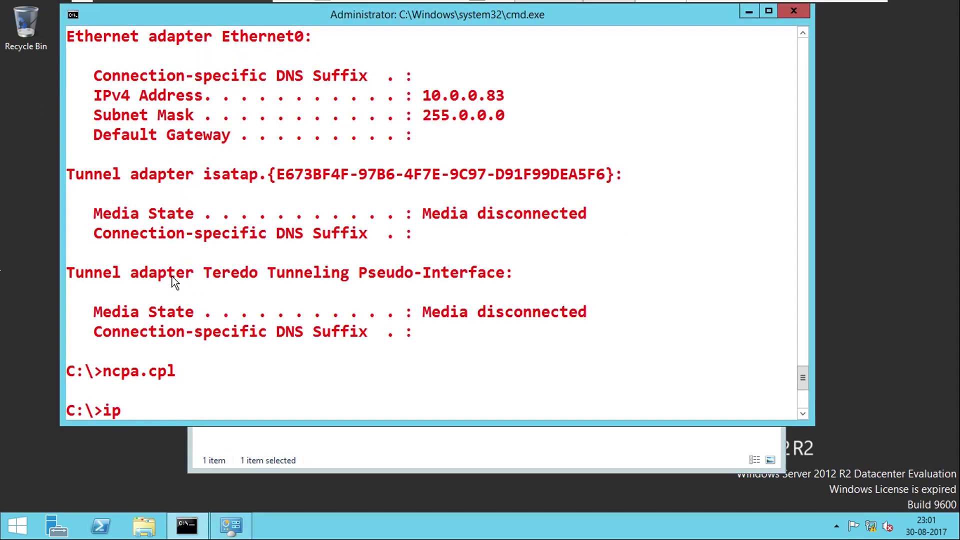
text(config)
key(Return)
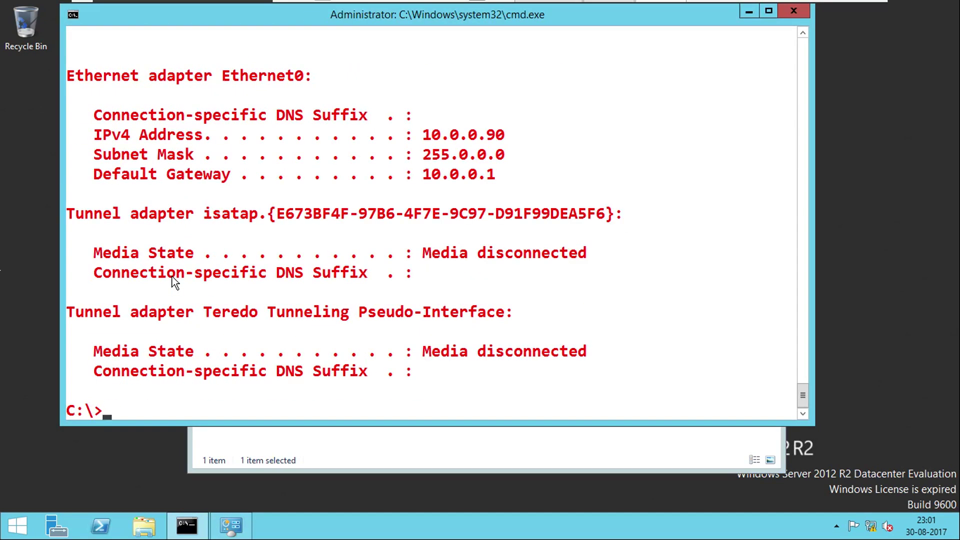
key(Up)
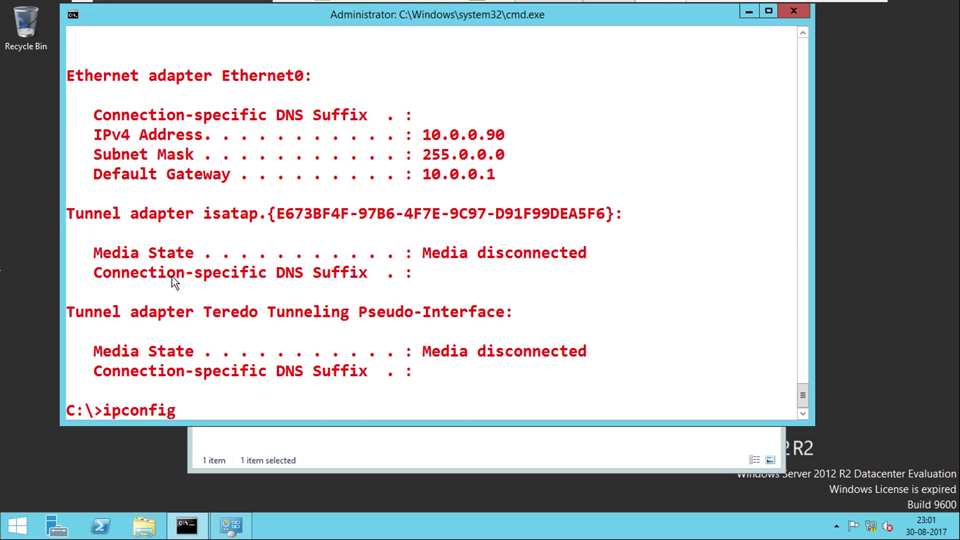
text(/all)
key(Return)
scroll(288, 226, up, 4)
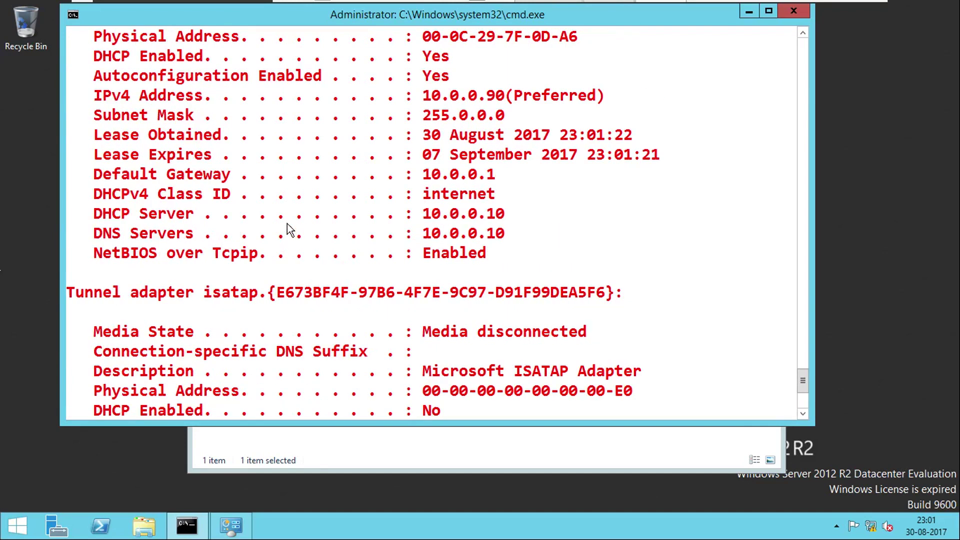
Highlight the DNS Servers line of Ethernet0 in the ipconfig output.
right_click(239, 233)
click(257, 236)
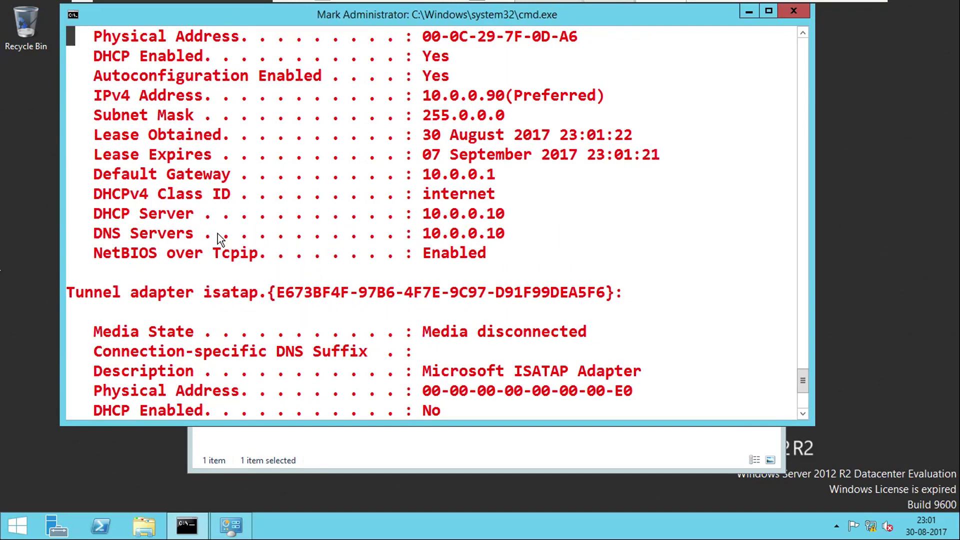
drag(88, 233, 515, 220)
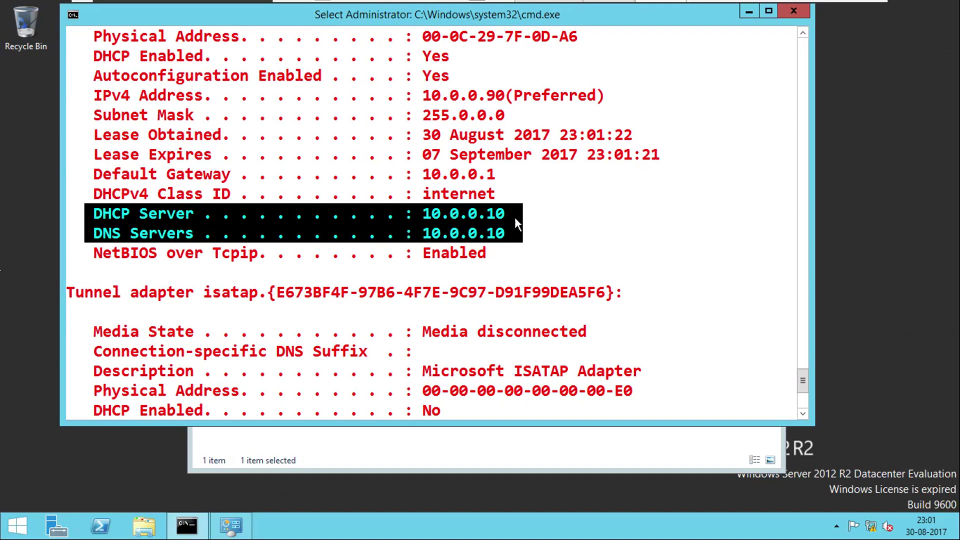
drag(94, 232, 499, 232)
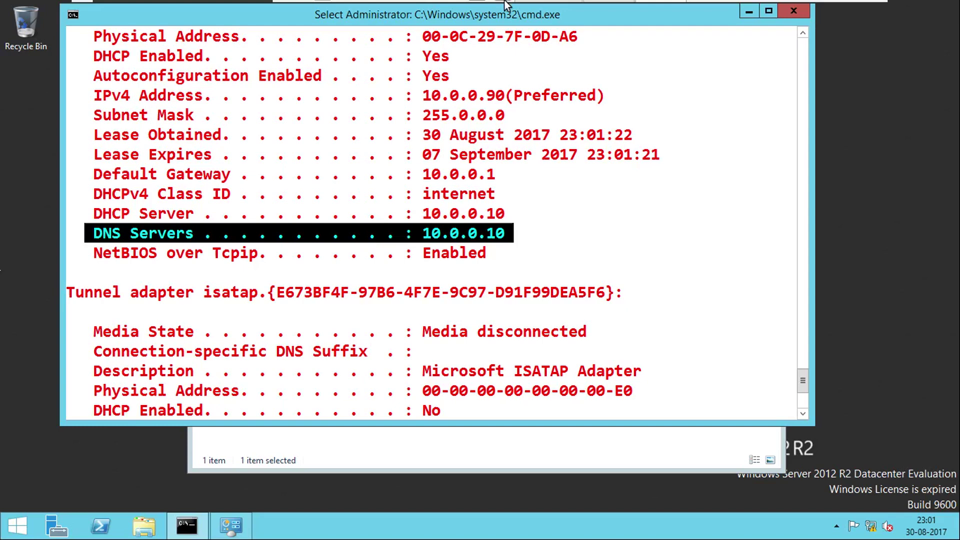
Switch to the C2 virtual machine and check Scope1's 006 DNS Servers option and its policies in the DHCP console.
mouse_move(505, 1)
click(595, 14)
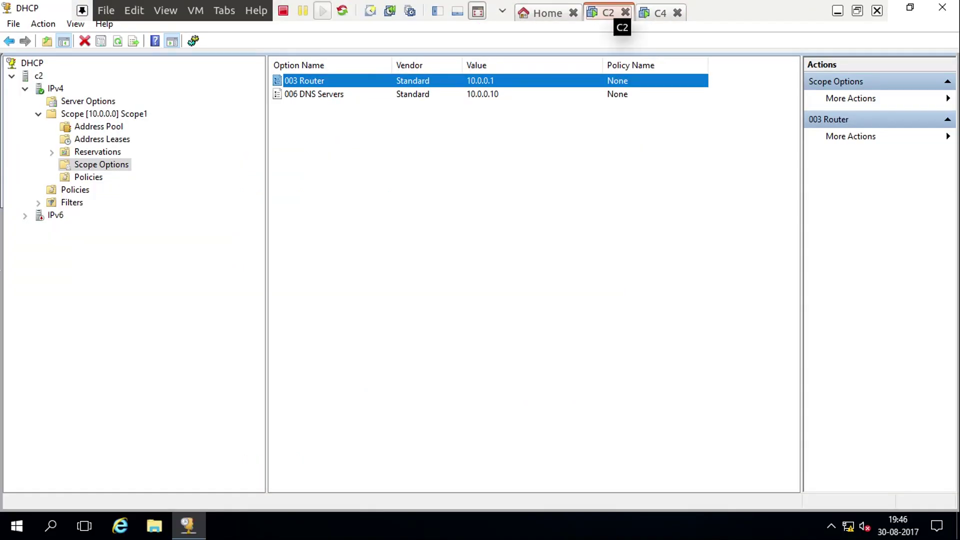
click(320, 95)
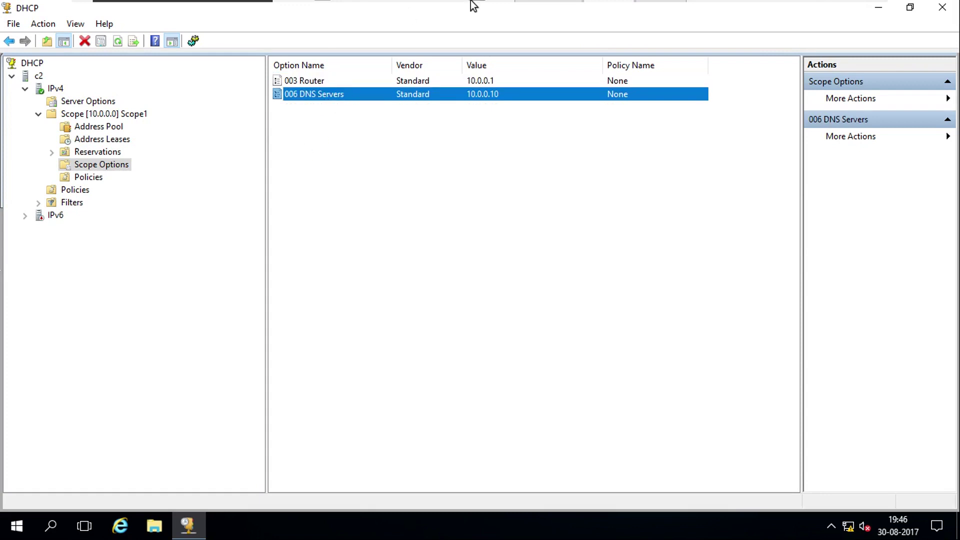
mouse_move(594, 3)
click(96, 179)
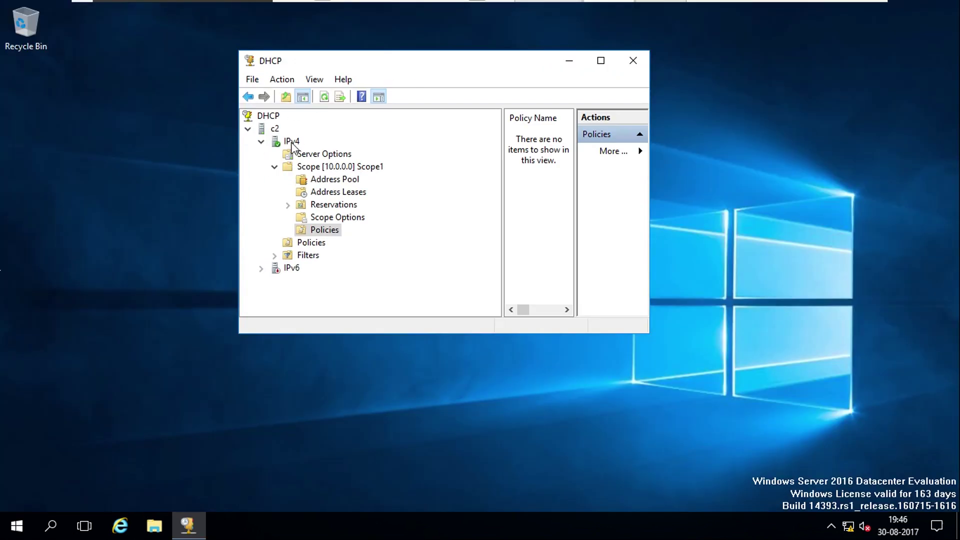
Maximize the DHCP console, open the IPv4 user class definitions and remove the existing Internet class.
click(292, 142)
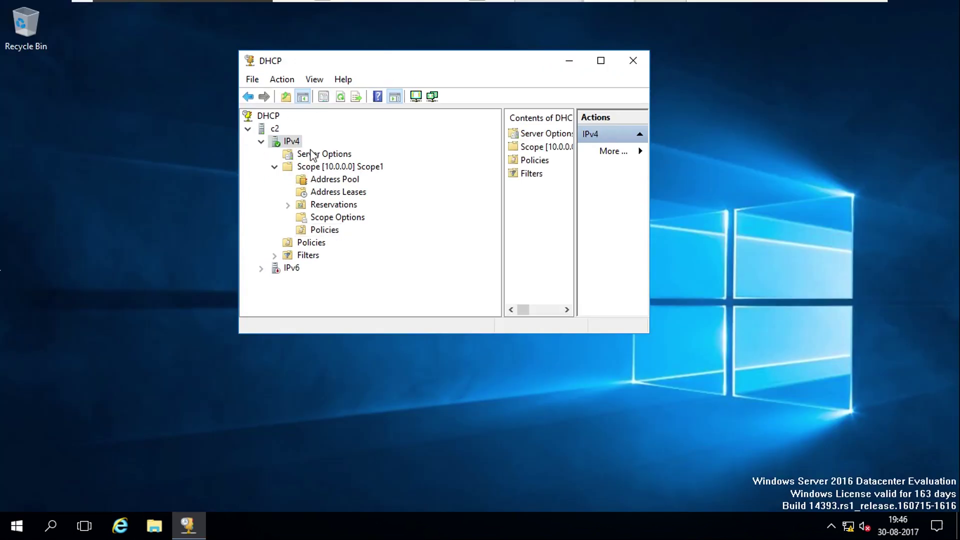
double_click(411, 67)
right_click(51, 90)
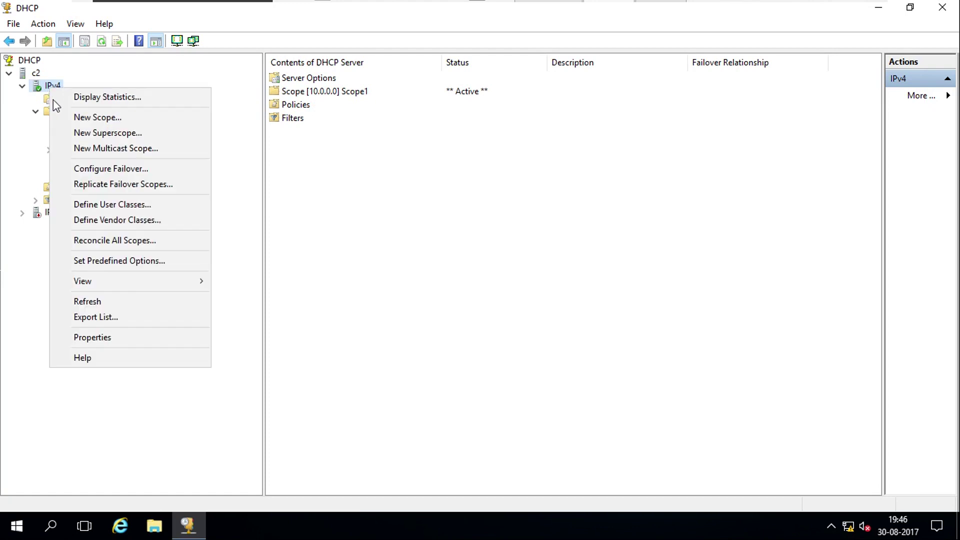
click(176, 211)
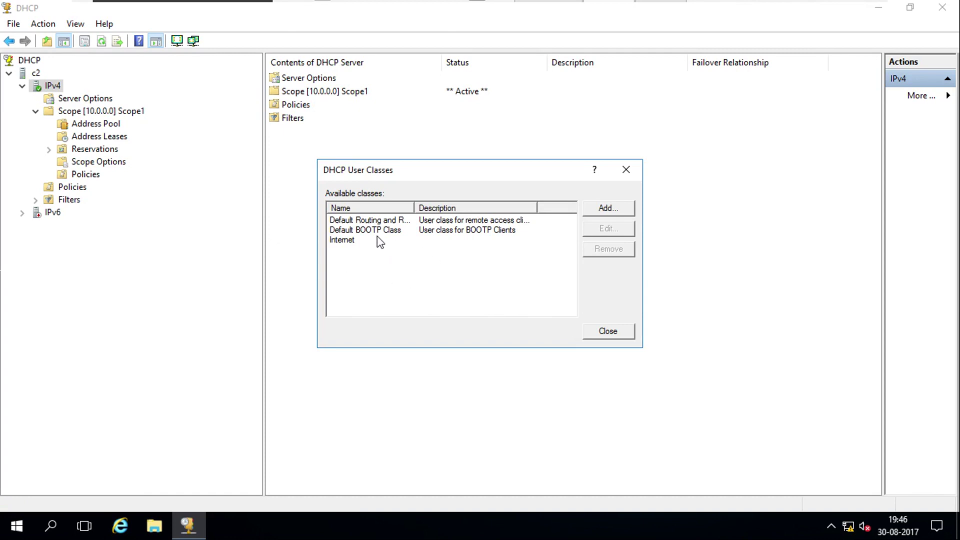
click(347, 240)
click(607, 250)
click(493, 314)
Add a user class with display name Internet and ASCII ID internet, and close the user class definitions.
click(611, 209)
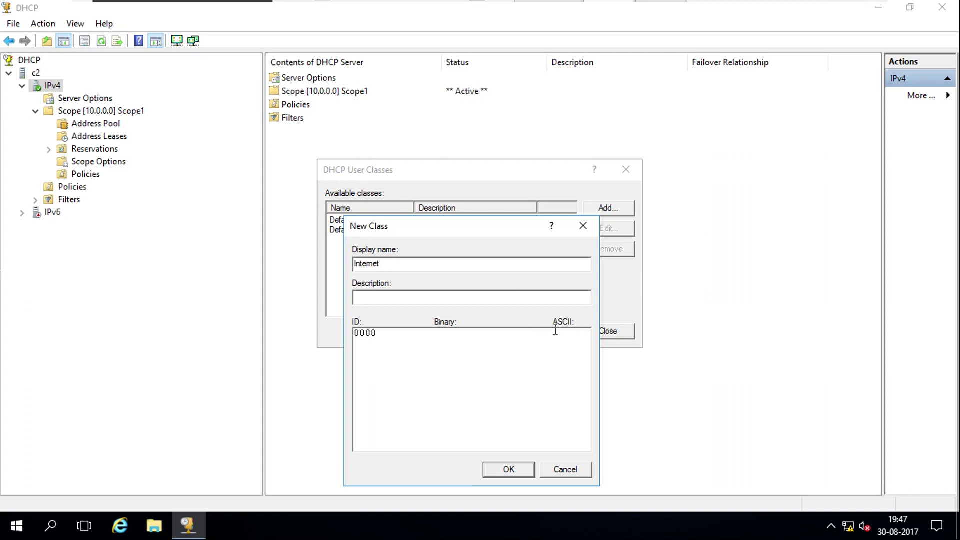
click(520, 336)
text(internet)
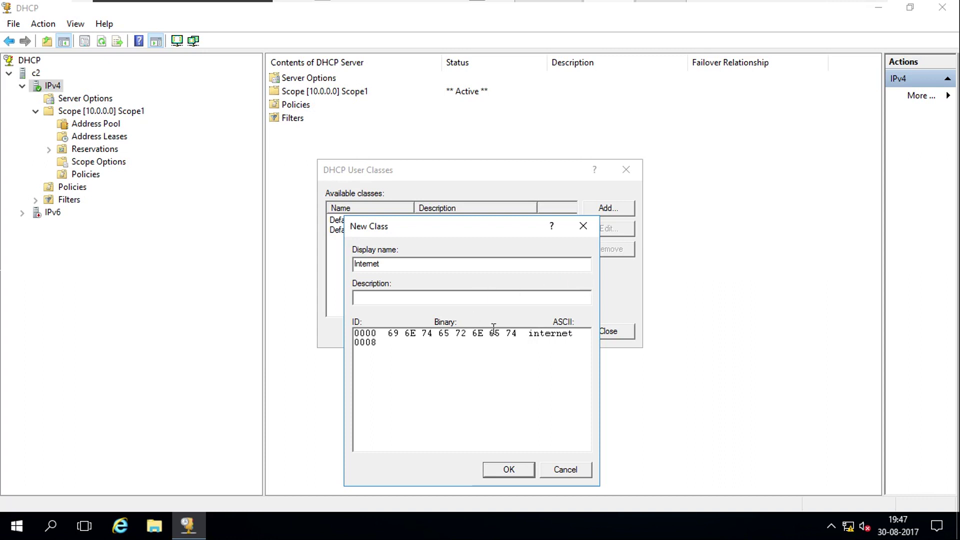
drag(533, 334, 580, 336)
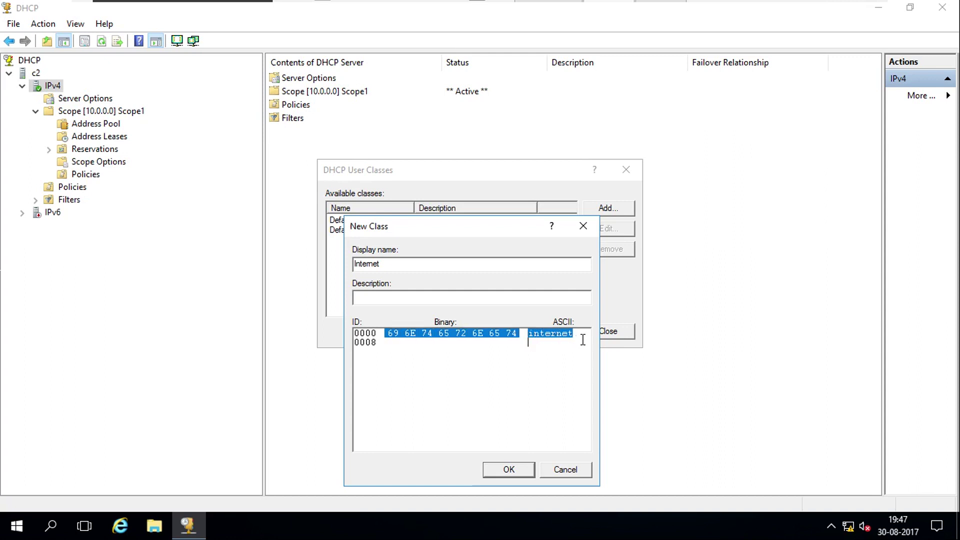
click(579, 334)
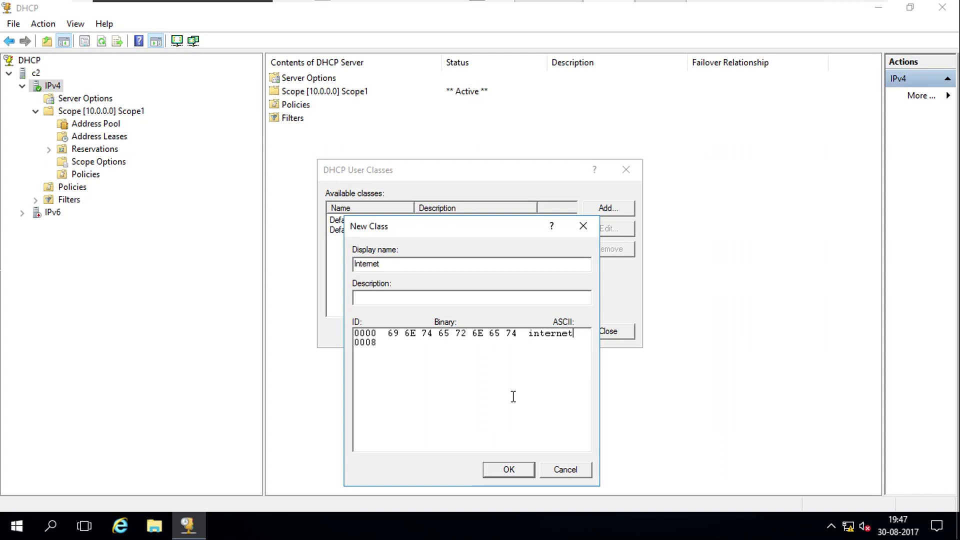
click(508, 470)
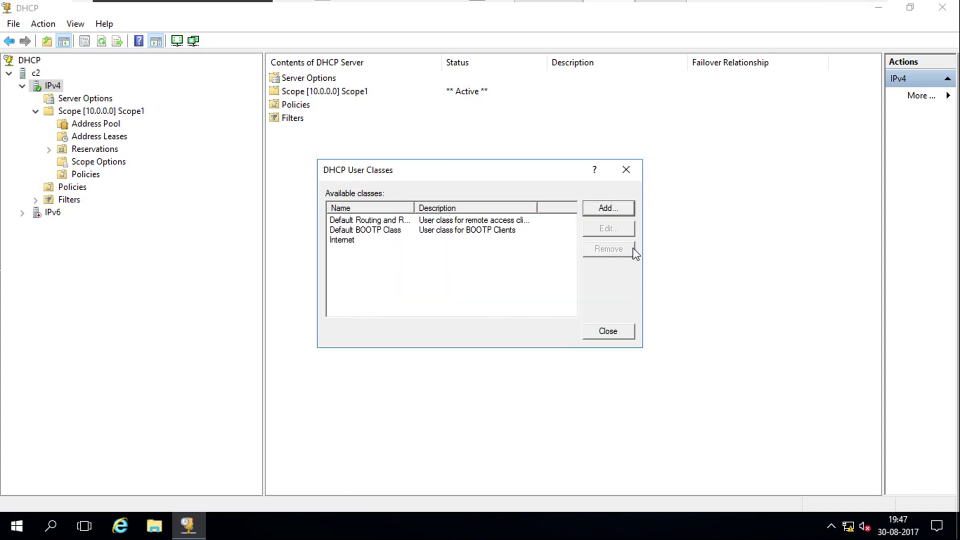
click(612, 333)
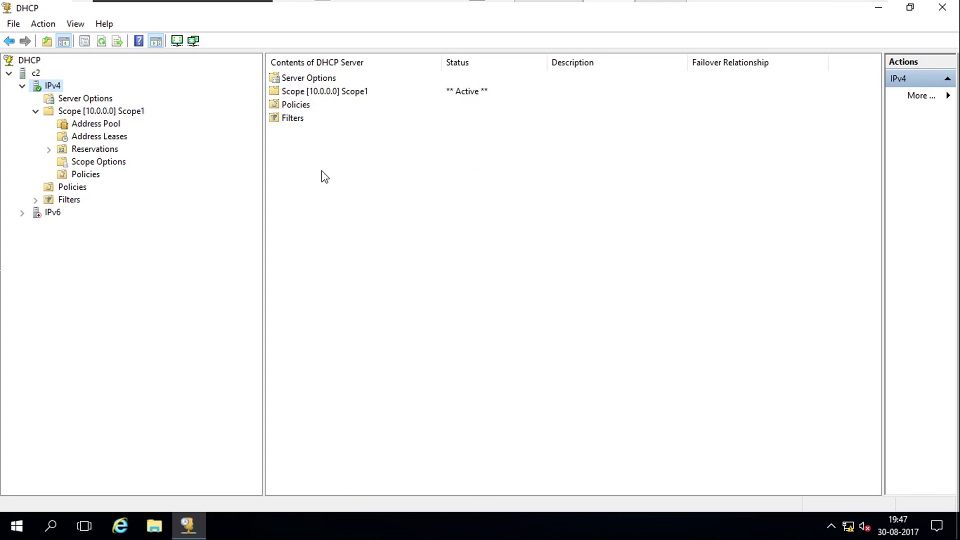
Compare the server-level IPv4 Policies node with the Policies node under Scope1.
right_click(52, 88)
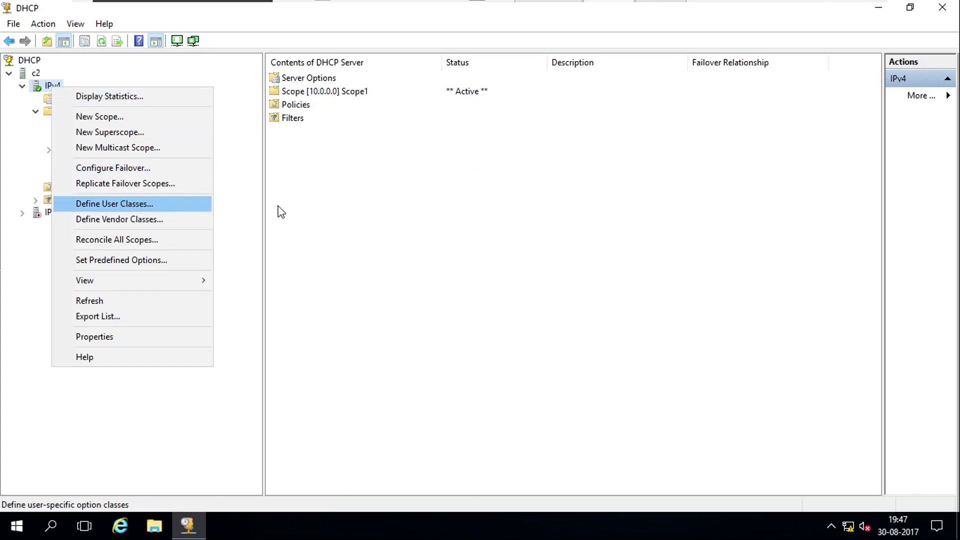
click(229, 209)
click(70, 187)
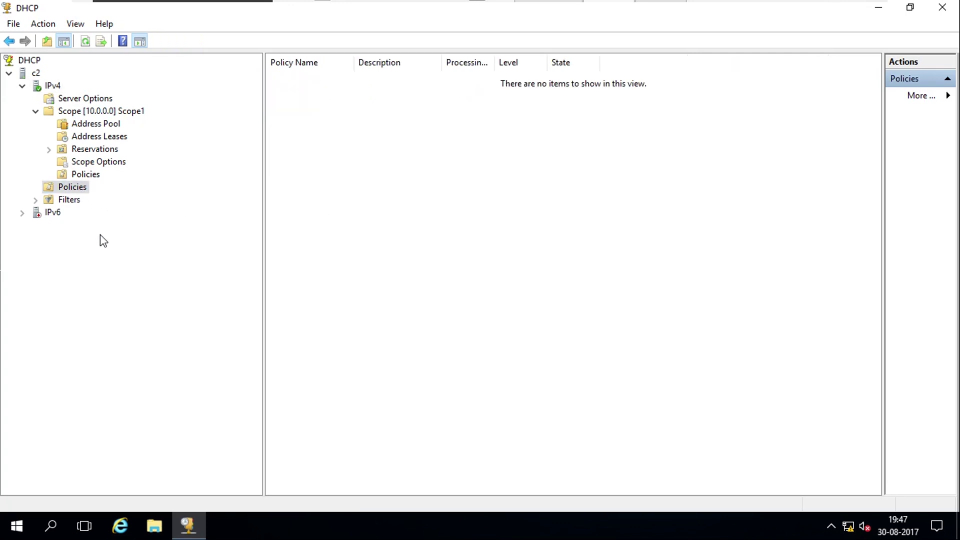
click(90, 175)
click(85, 186)
click(88, 175)
click(83, 188)
click(95, 175)
click(76, 112)
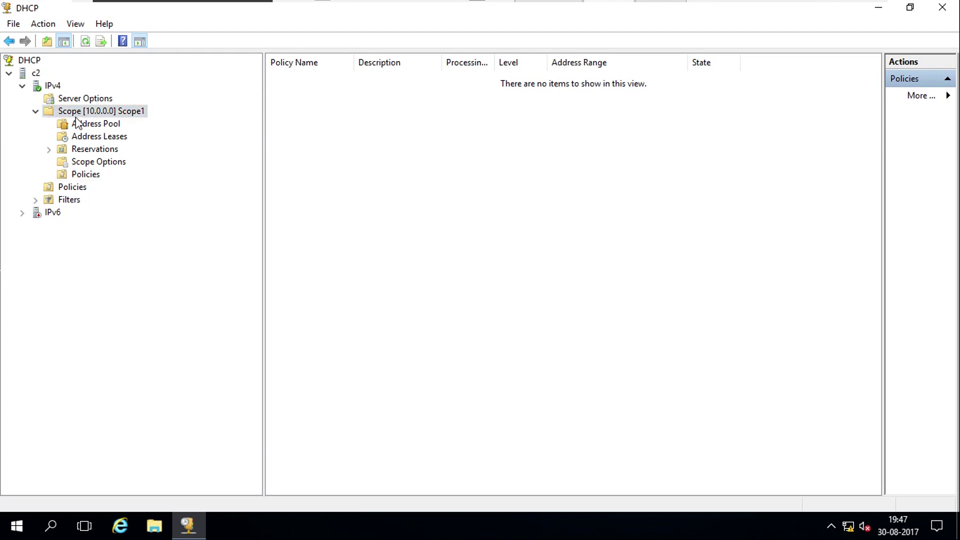
click(95, 175)
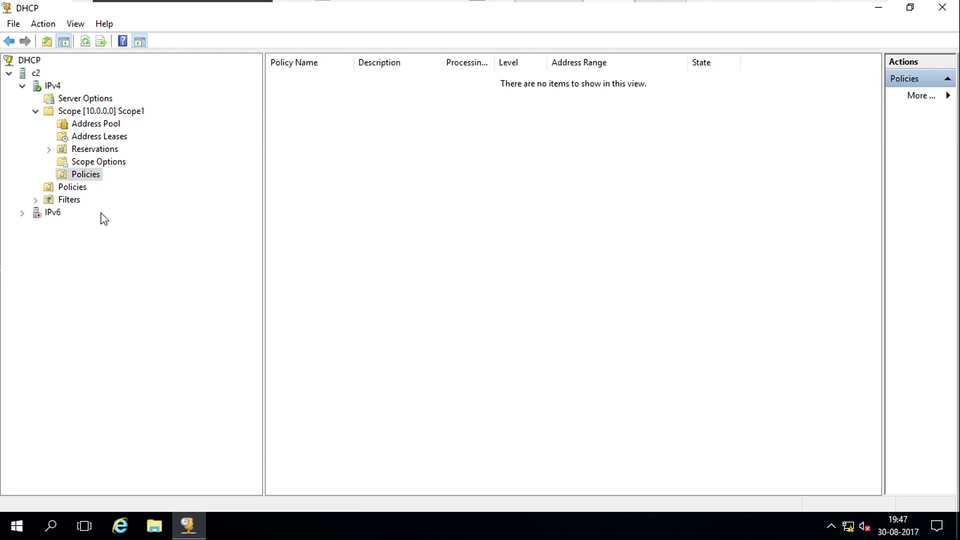
click(73, 189)
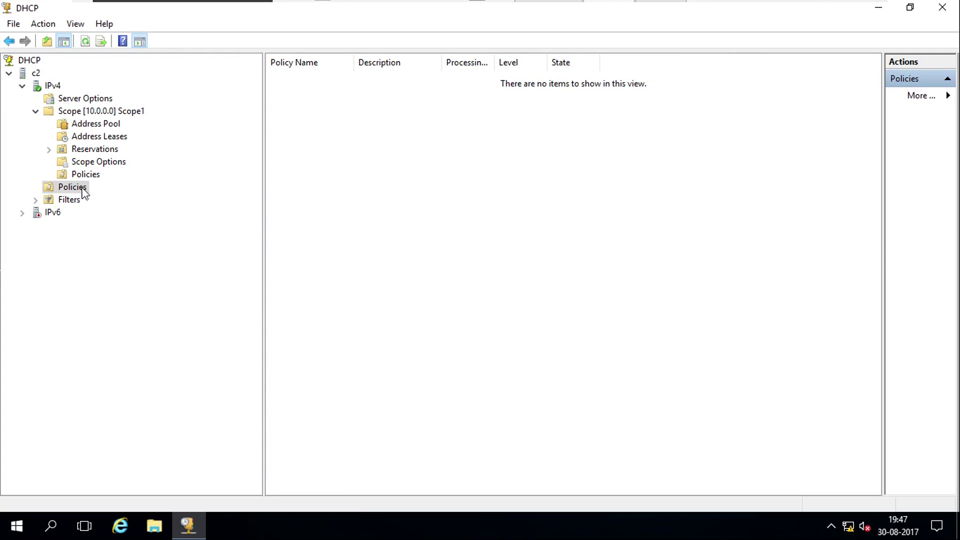
click(97, 176)
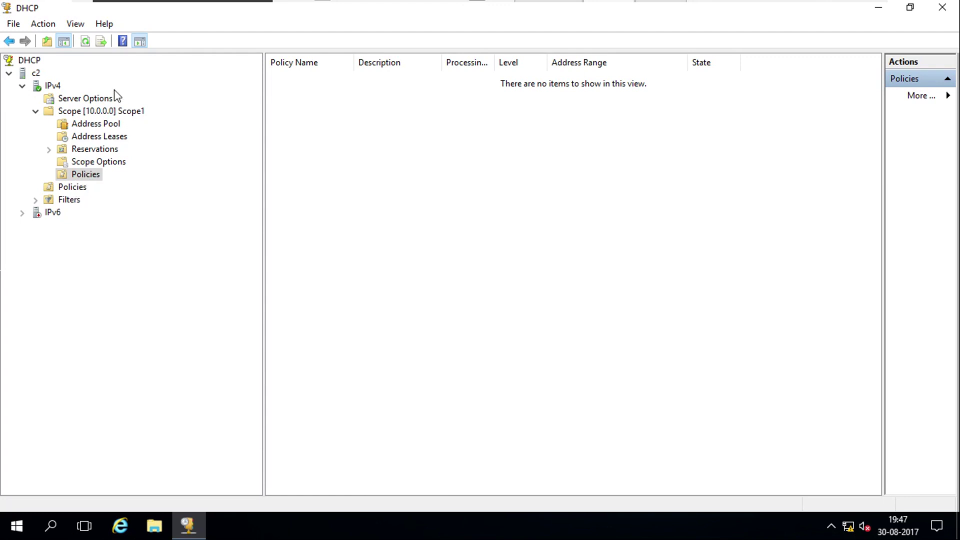
click(73, 188)
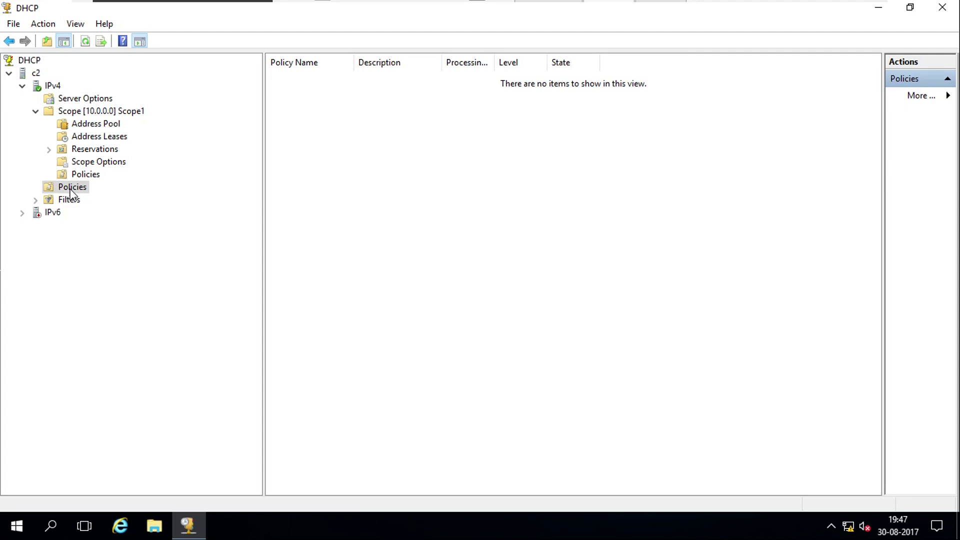
Start a new policy under Scope1 named internet and proceed to its conditions.
click(88, 176)
right_click(93, 177)
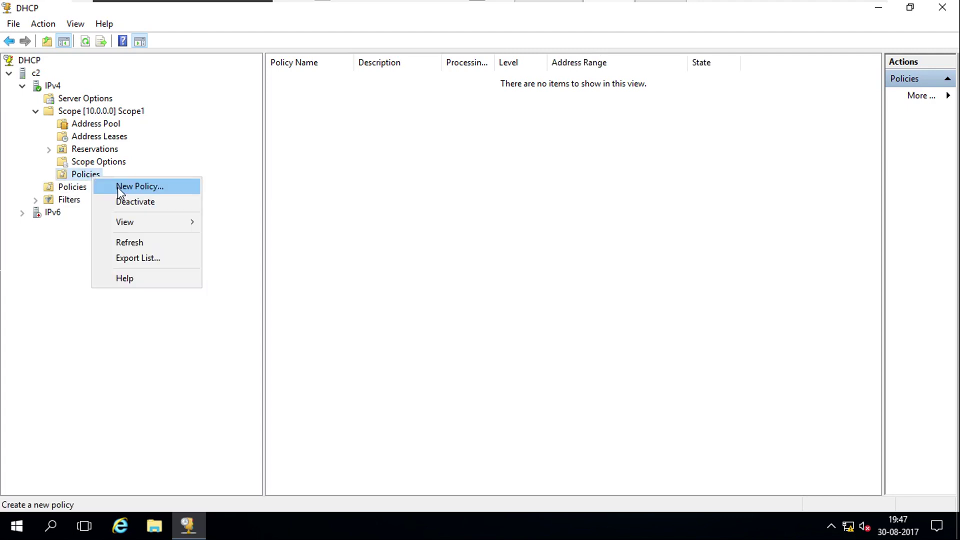
click(117, 187)
click(415, 270)
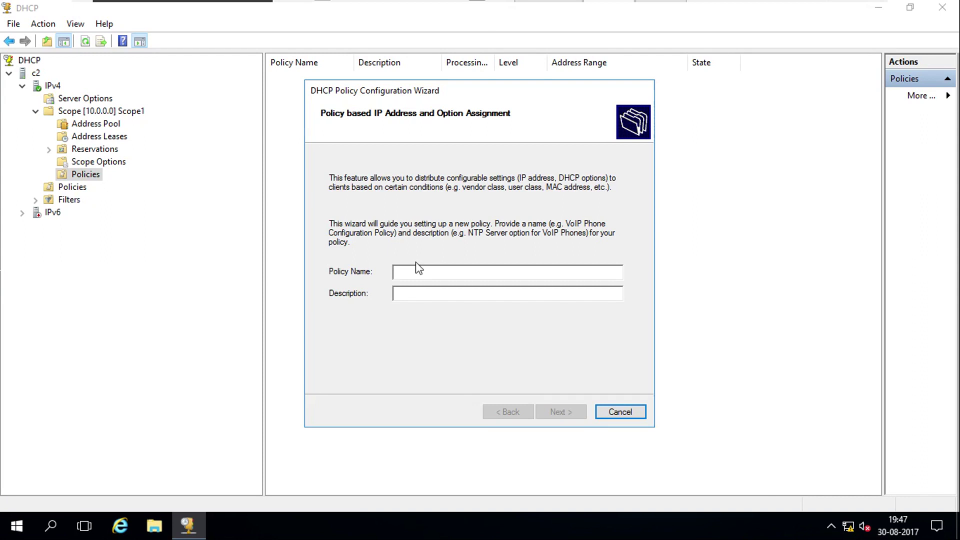
text(internet)
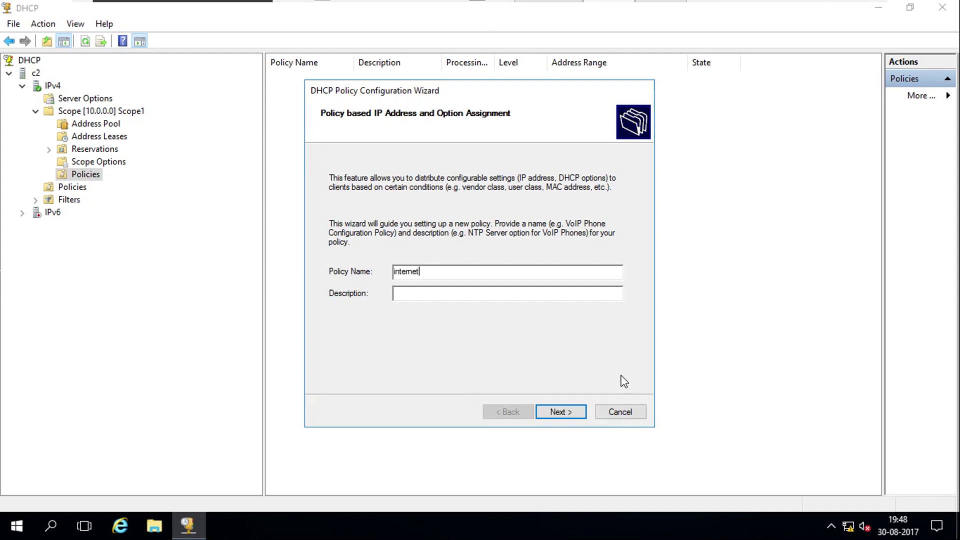
click(560, 412)
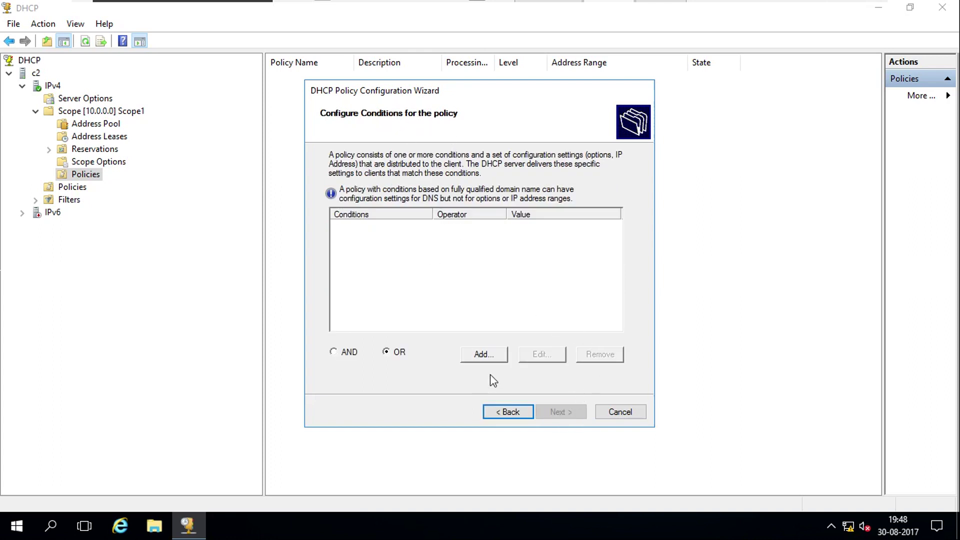
Add a policy condition where User Class equals Internet, and proceed to the policy's IP address range settings.
click(494, 355)
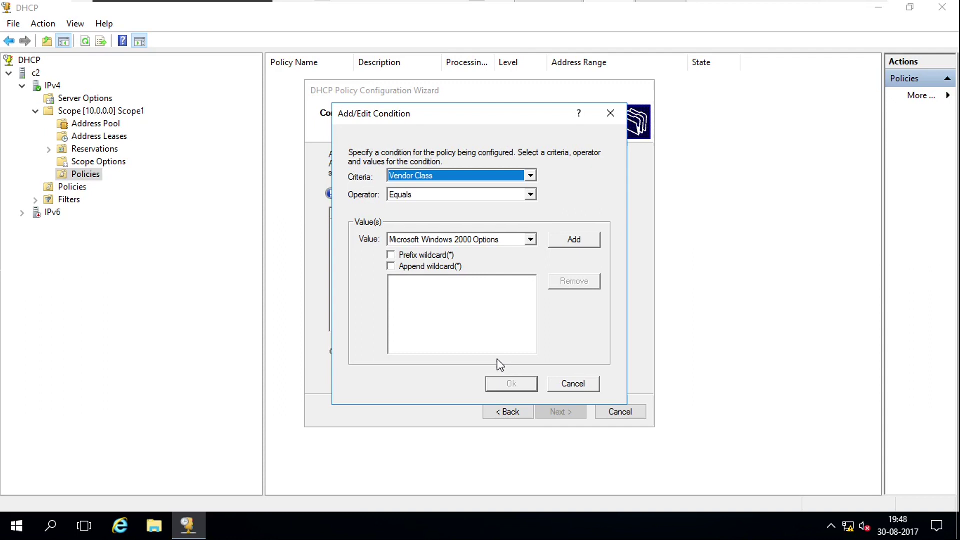
click(458, 179)
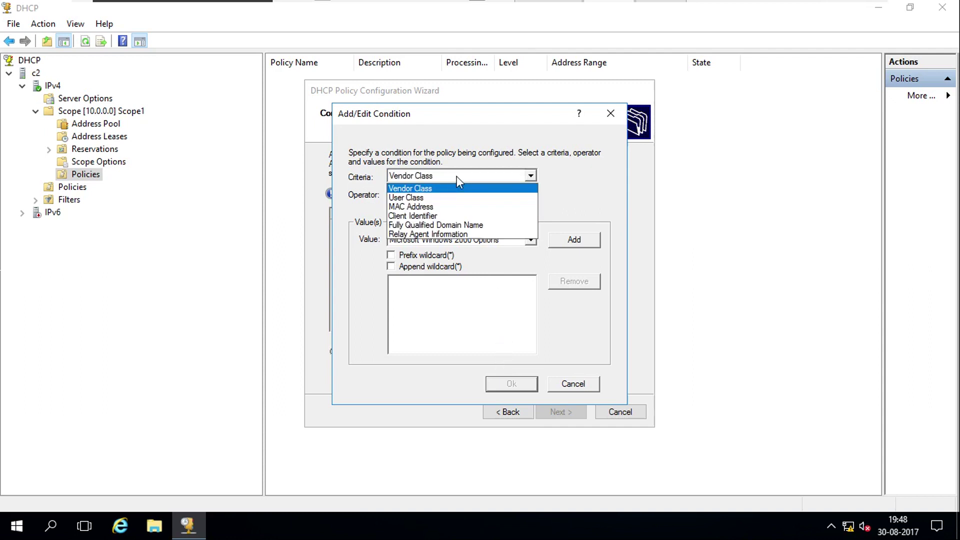
click(429, 198)
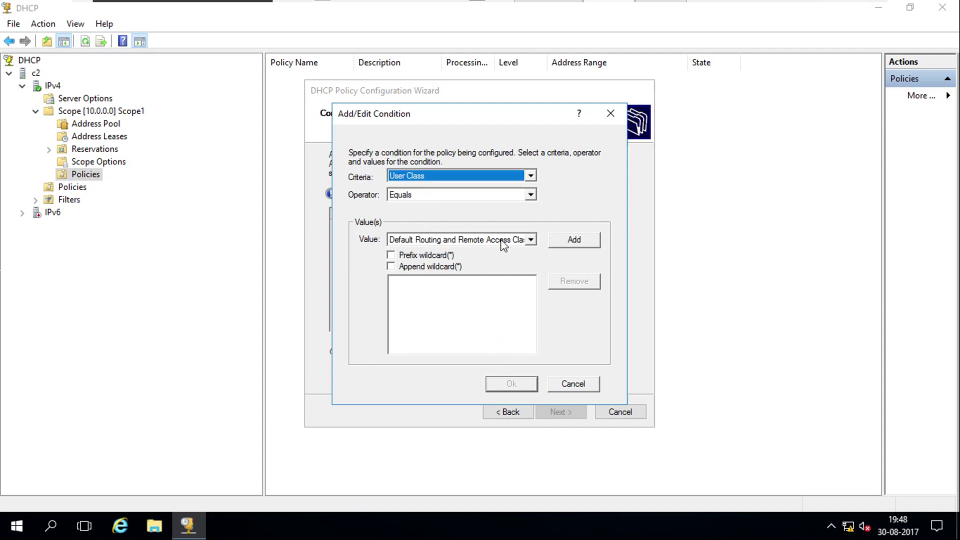
click(504, 241)
click(434, 274)
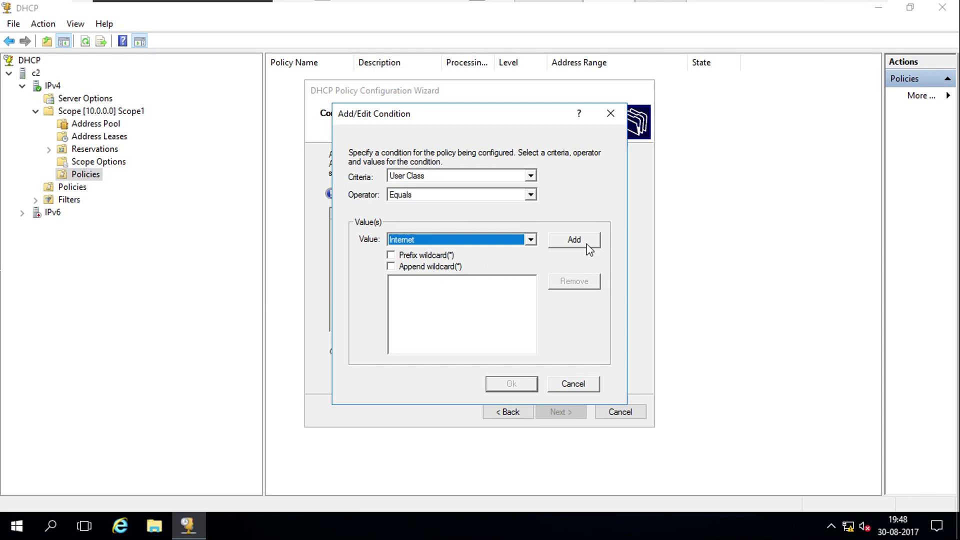
click(570, 242)
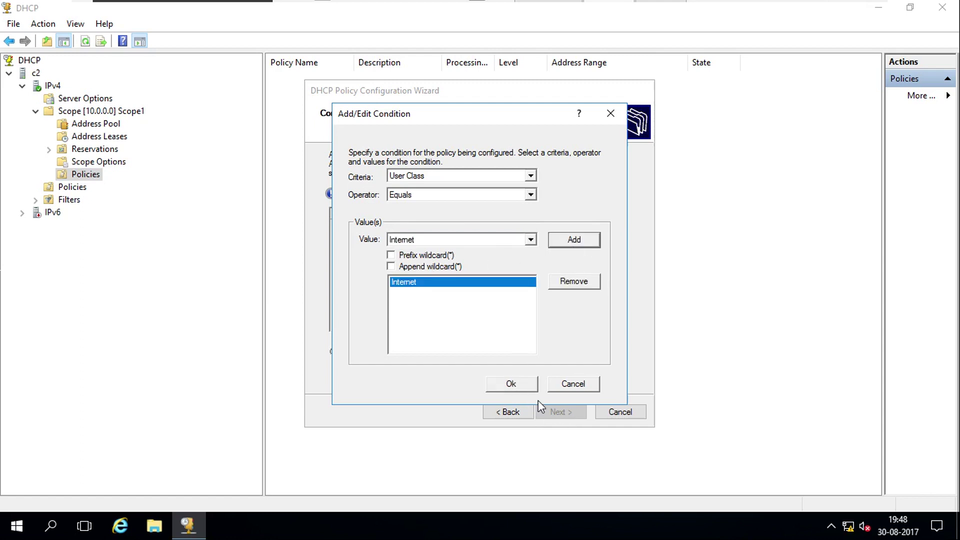
click(529, 386)
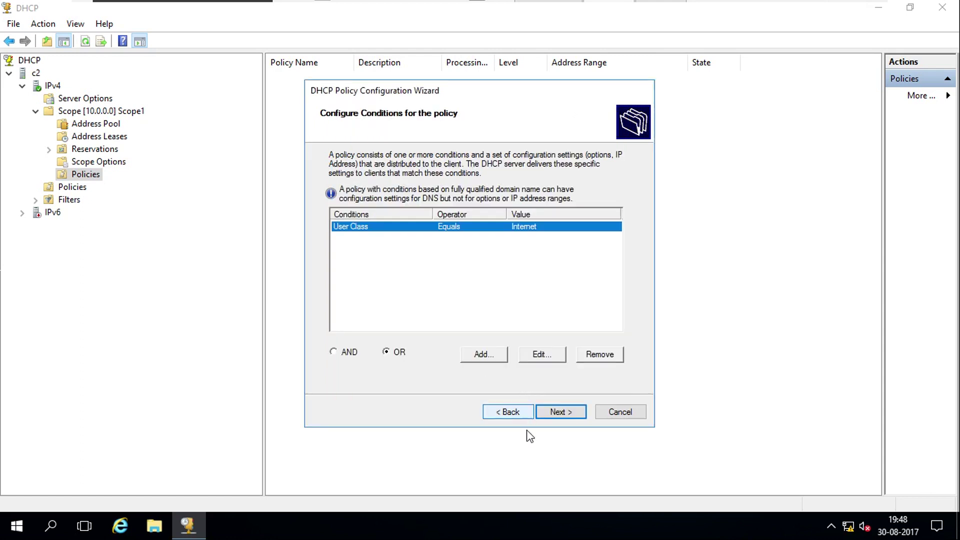
click(558, 412)
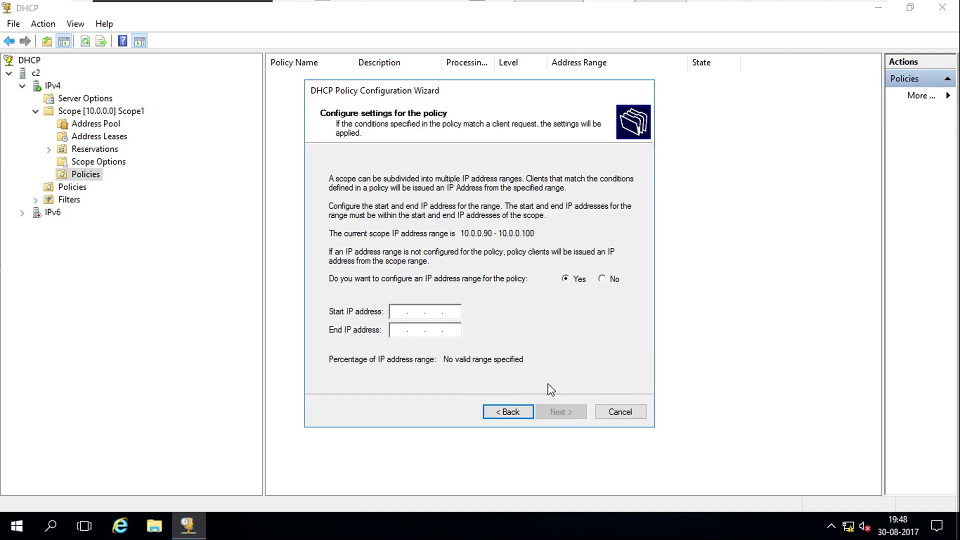
Set the policy's IP address range from 10.0.0.93 to 10.0.0.95 and proceed to the policy's DHCP options.
click(398, 311)
text(1)
text(0.0.0.93)
text(10.0.0.)
text(95)
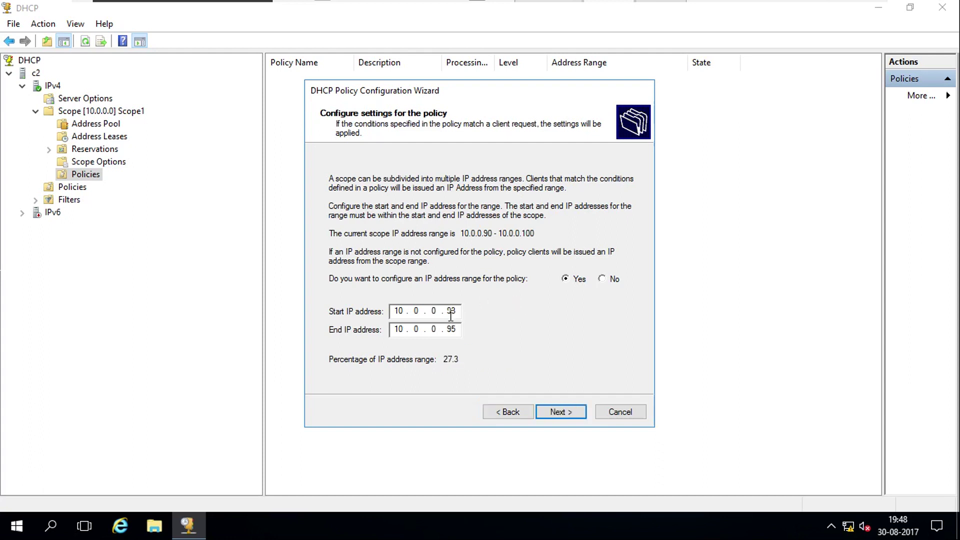
drag(445, 310, 466, 342)
click(460, 312)
click(578, 414)
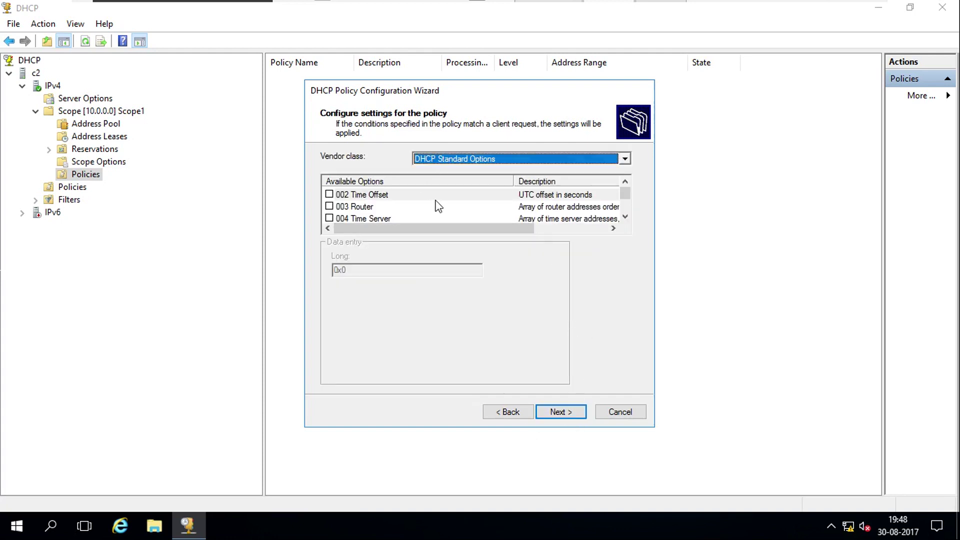
Enable the 006 DNS Servers option from DHCP Standard Options and add 8.8.8.8, accepting it despite the validation warning.
click(626, 160)
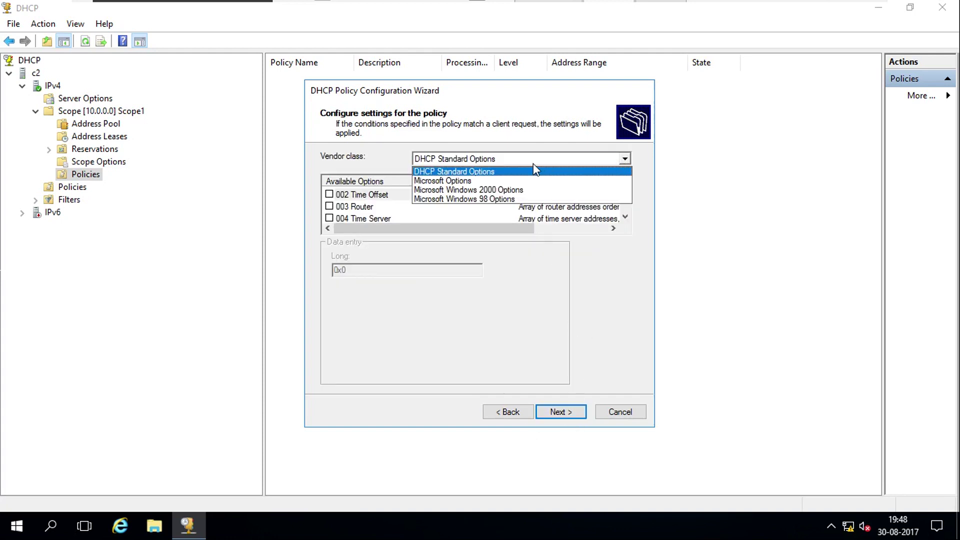
click(481, 173)
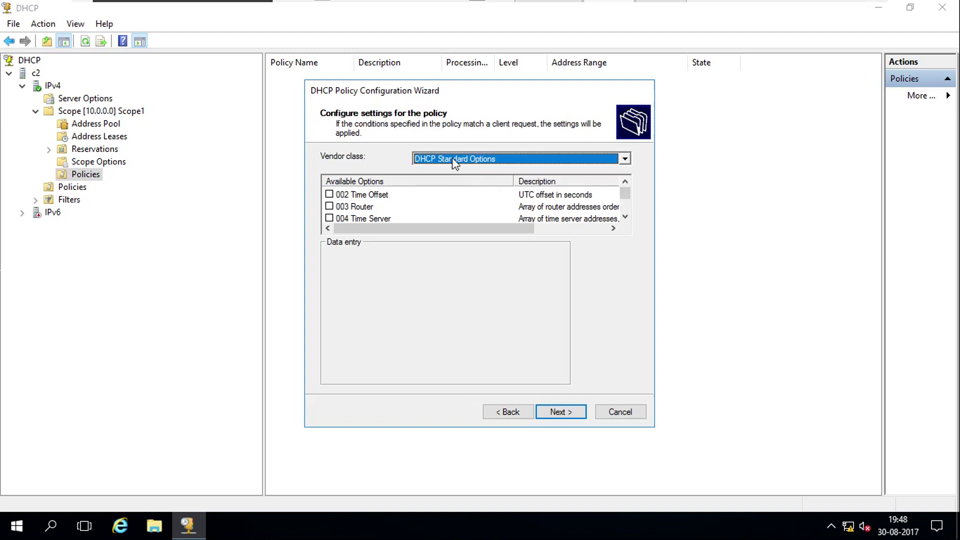
click(627, 218)
click(628, 218)
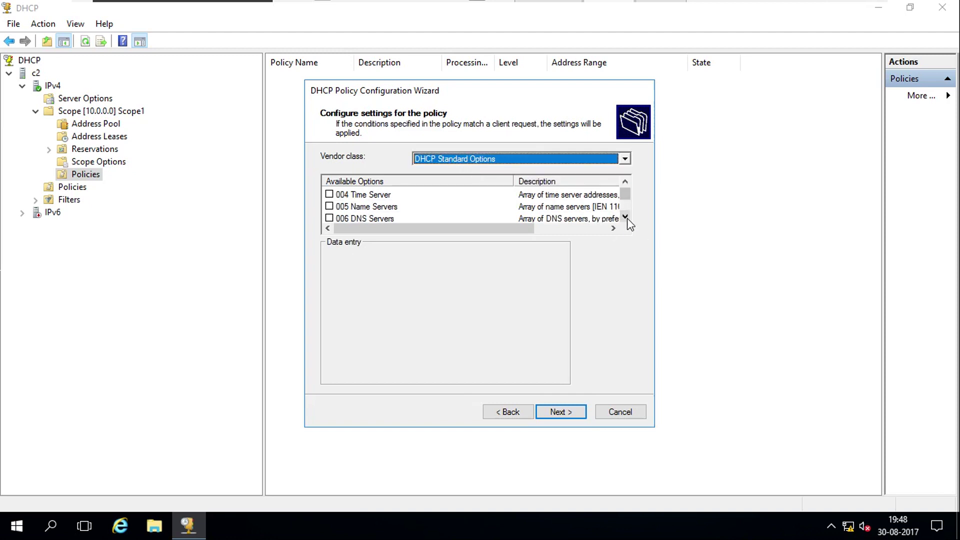
click(627, 218)
click(365, 209)
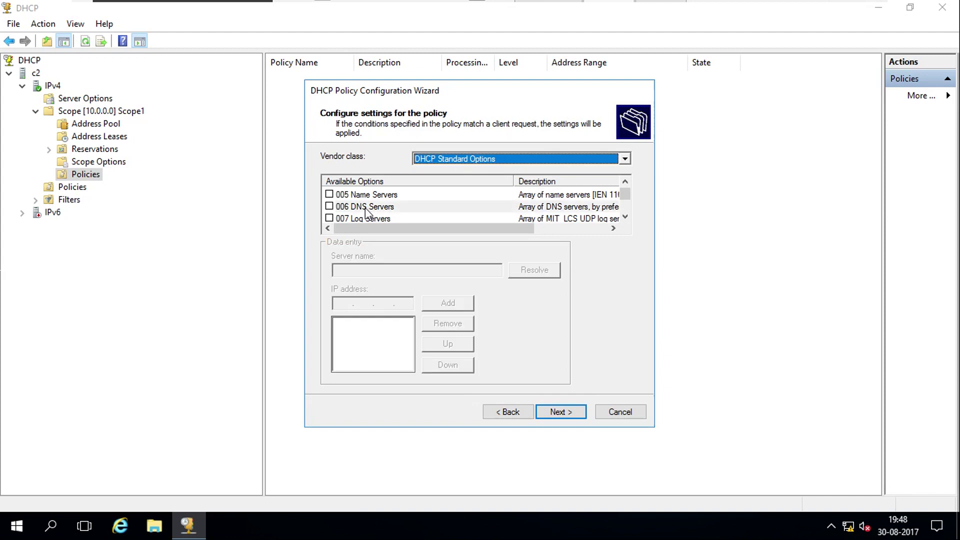
click(329, 206)
click(340, 303)
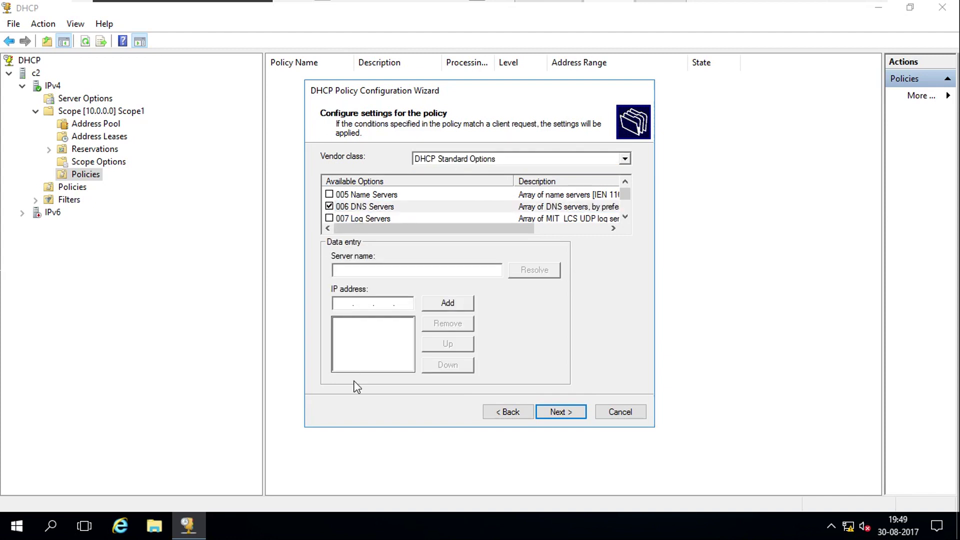
text(8.8.8.8)
click(440, 305)
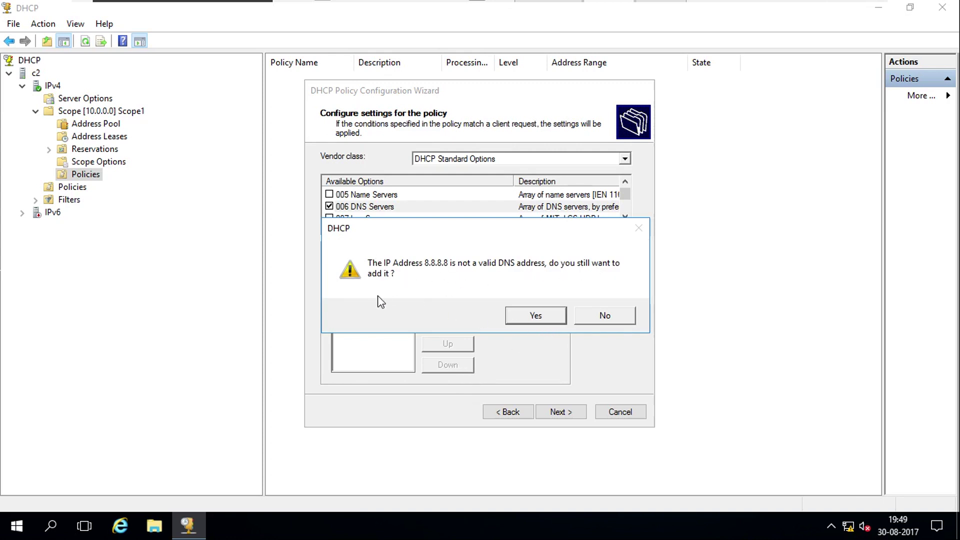
click(533, 319)
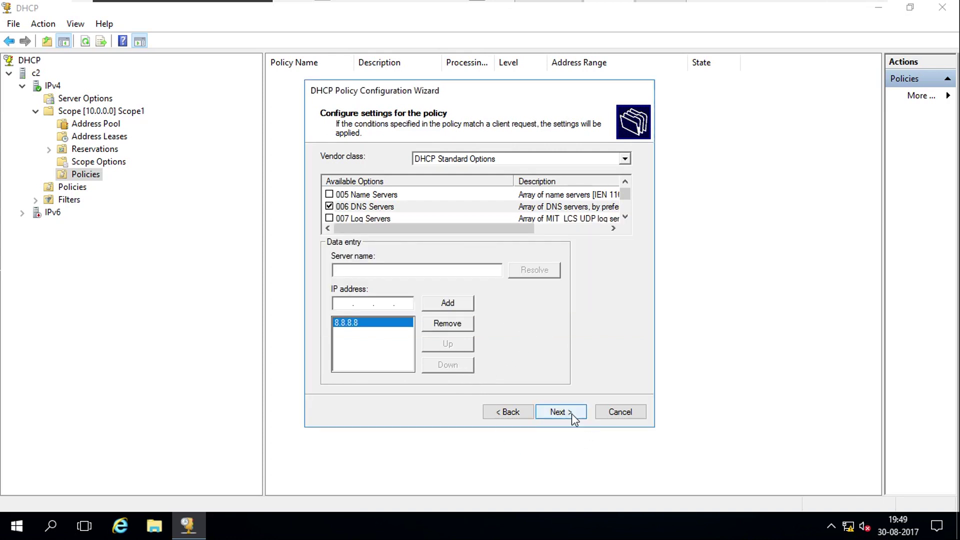
Proceed to the policy summary, review the conditions and settings, and finish creating the policy.
click(571, 413)
click(357, 235)
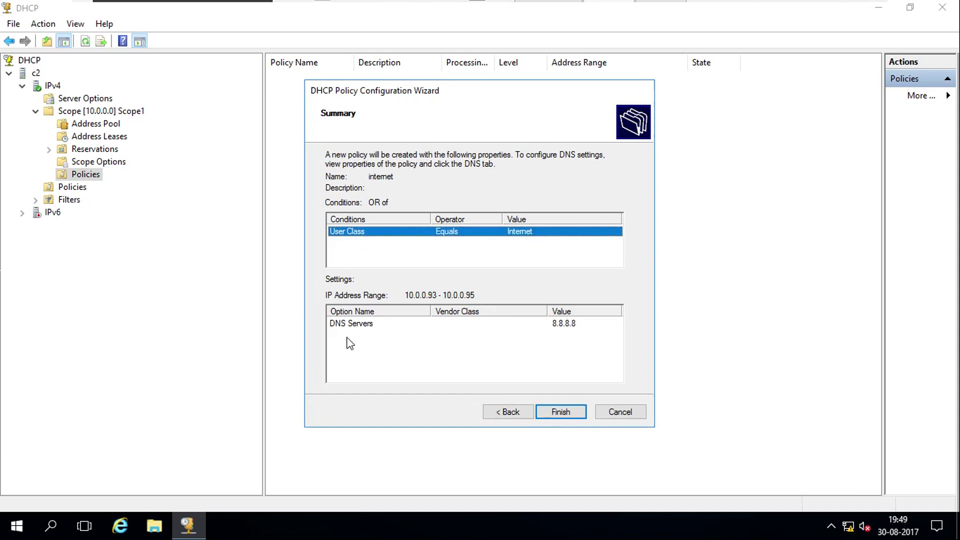
click(561, 412)
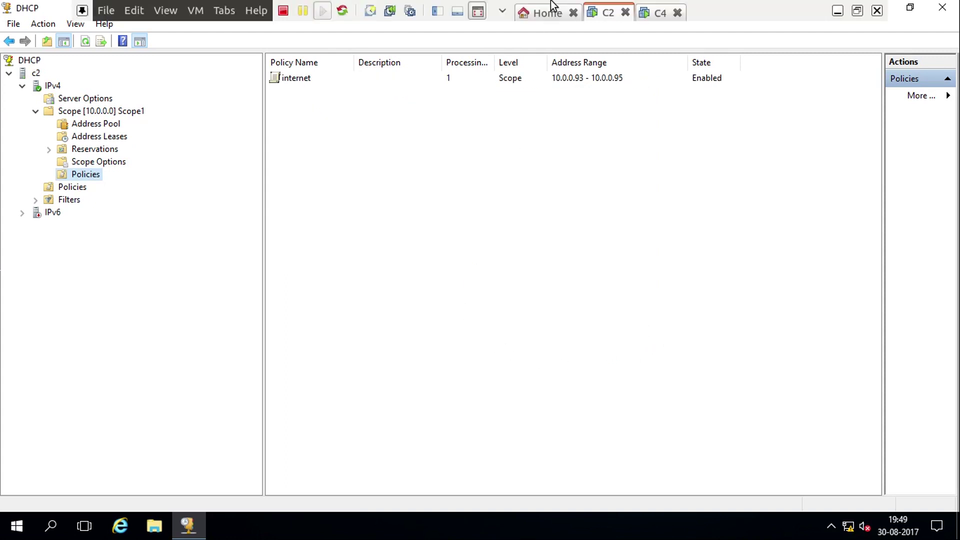
Switch to the C4 machine and release its IP lease with ipconfig /release in the command prompt.
click(655, 11)
click(480, 295)
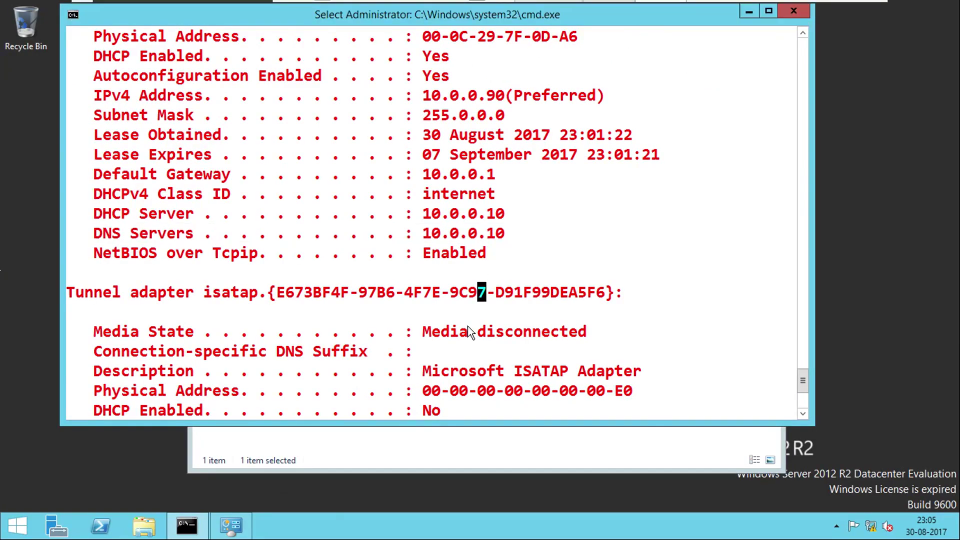
key(Escape)
key(Up)
key(BackSpace)
key(BackSpace)
key(BackSpace)
text(re)
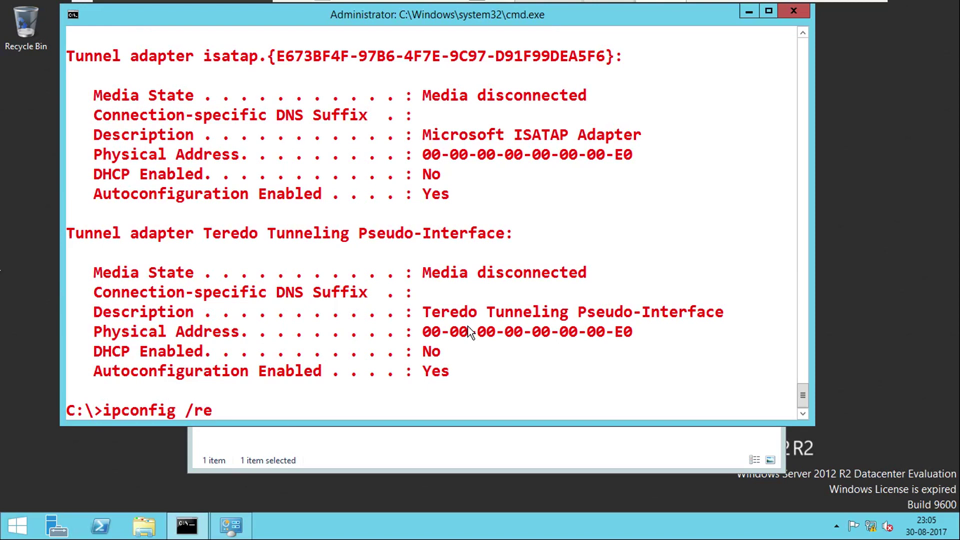
text(lease)
key(Return)
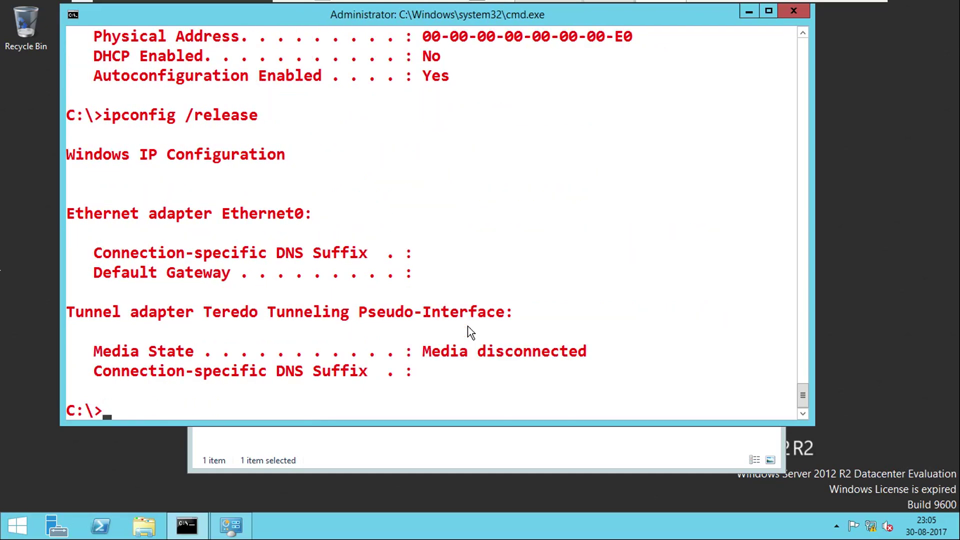
Request a new lease on C4 with ipconfig /renew and check the IPv4 address it receives.
key(Up)
key(BackSpace)
key(BackSpace)
key(BackSpace)
key(BackSpace)
key(BackSpace)
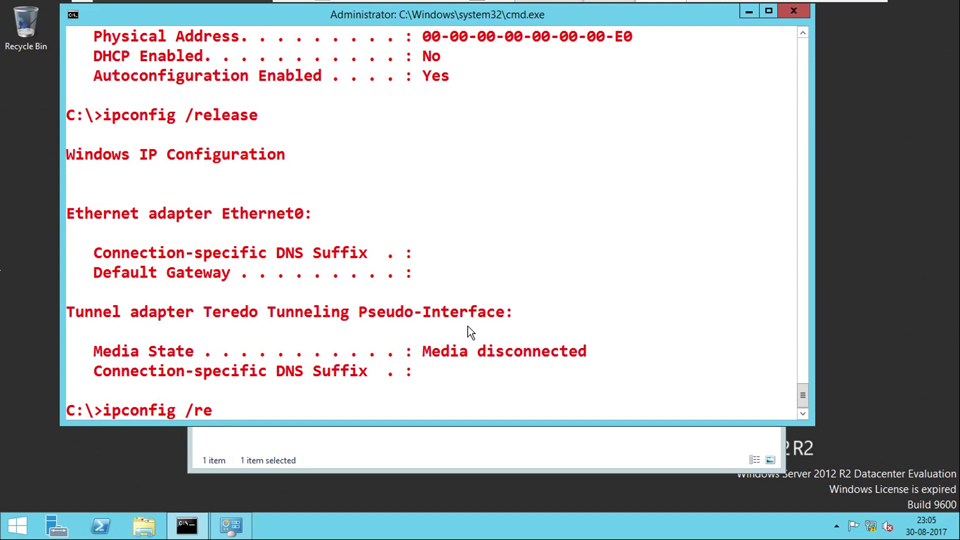
text(new)
key(Return)
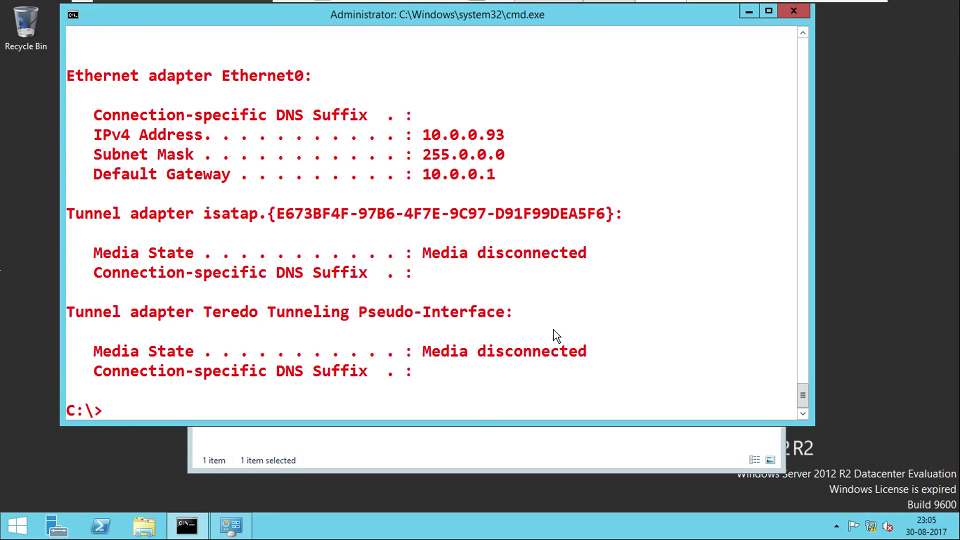
right_click(521, 169)
drag(479, 134, 510, 157)
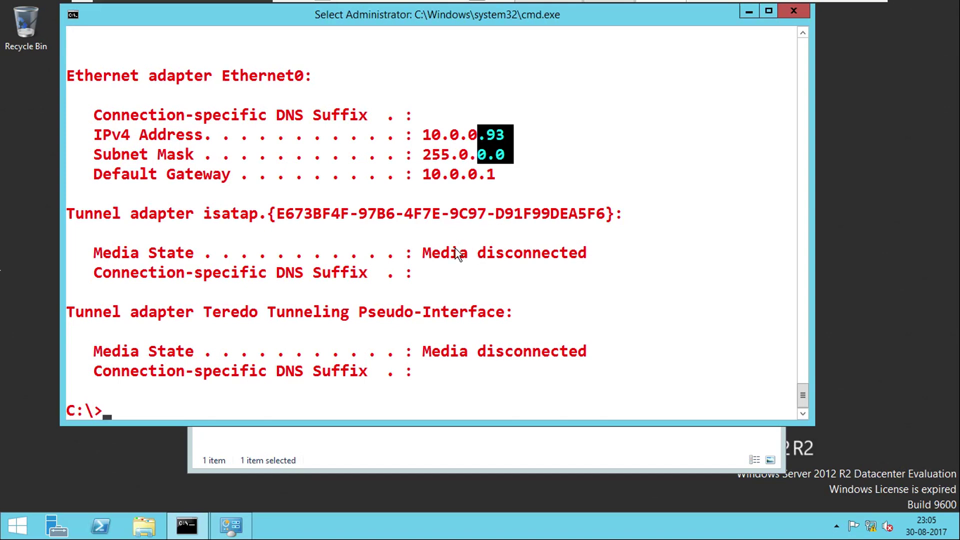
Run ipconfig /all on C4 and examine the Ethernet adapter's IPv4 address, DHCPv4 class ID and DNS servers.
key(Up)
key(BackSpace)
key(BackSpace)
key(BackSpace)
key(BackSpace)
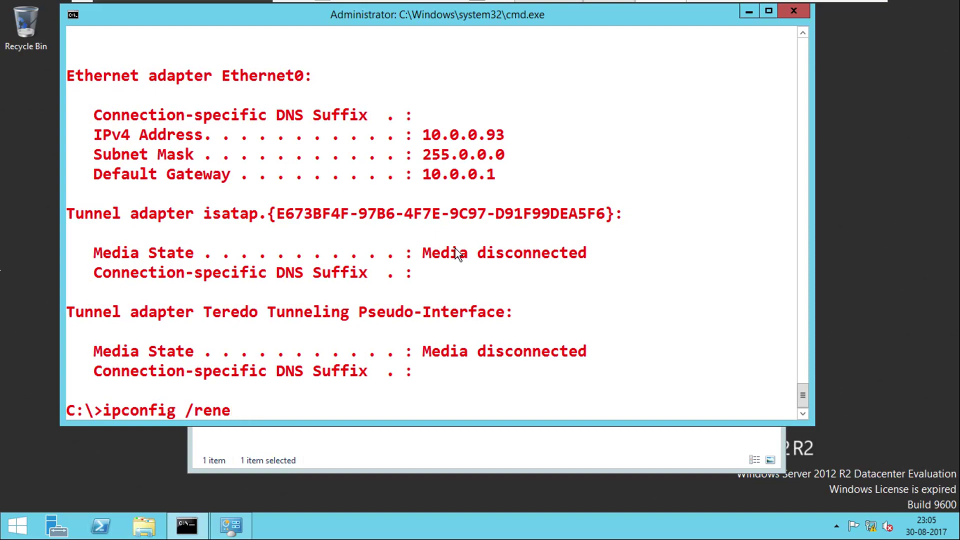
text(all)
key(Return)
scroll(493, 217, up, 5)
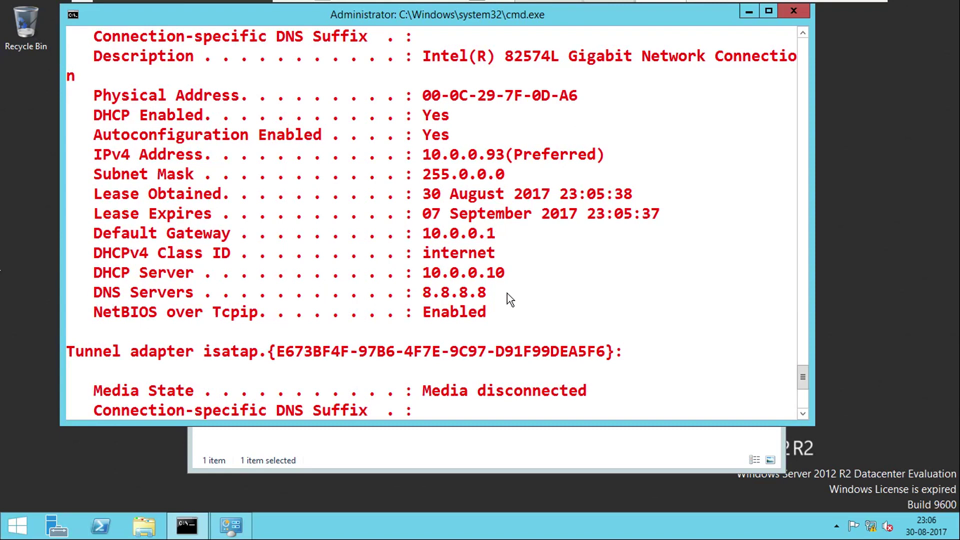
right_click(127, 291)
click(136, 299)
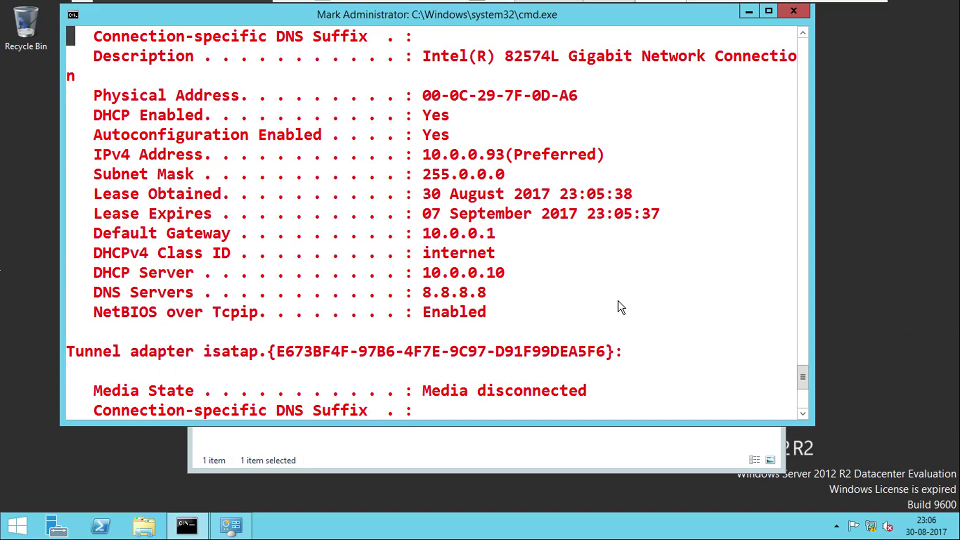
drag(86, 251, 503, 263)
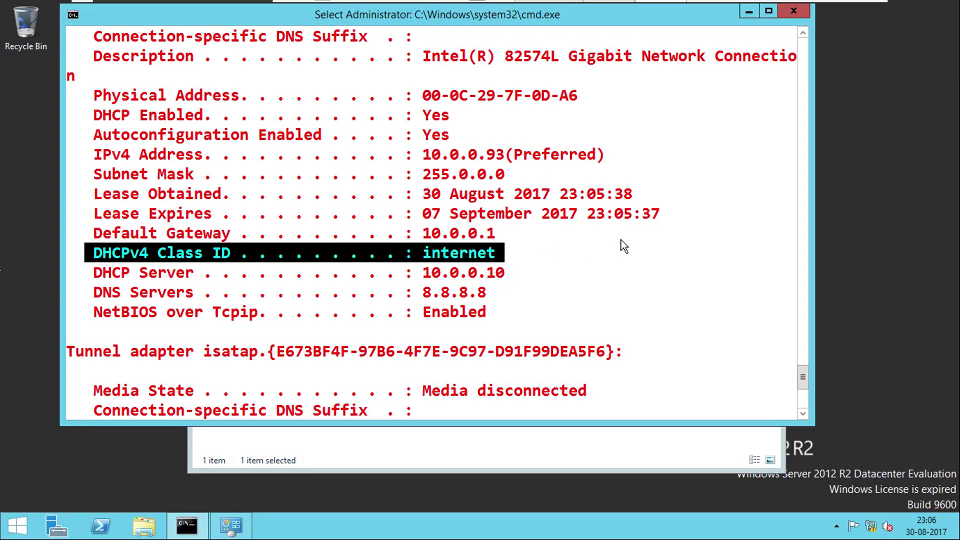
drag(804, 386, 803, 405)
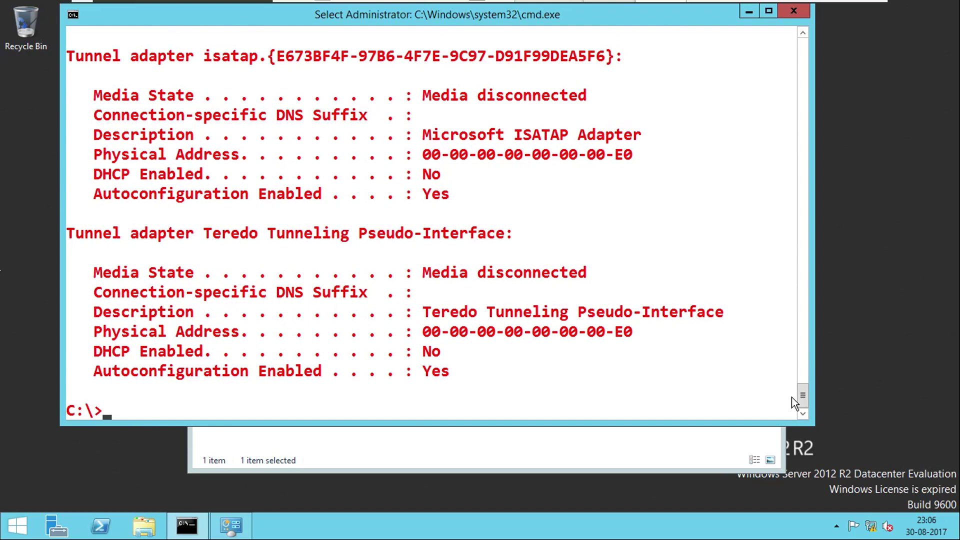
Clear the console and assign the class ID to the network adapter with ipconfig /setclassid ethernet0 internet.
text(cls)
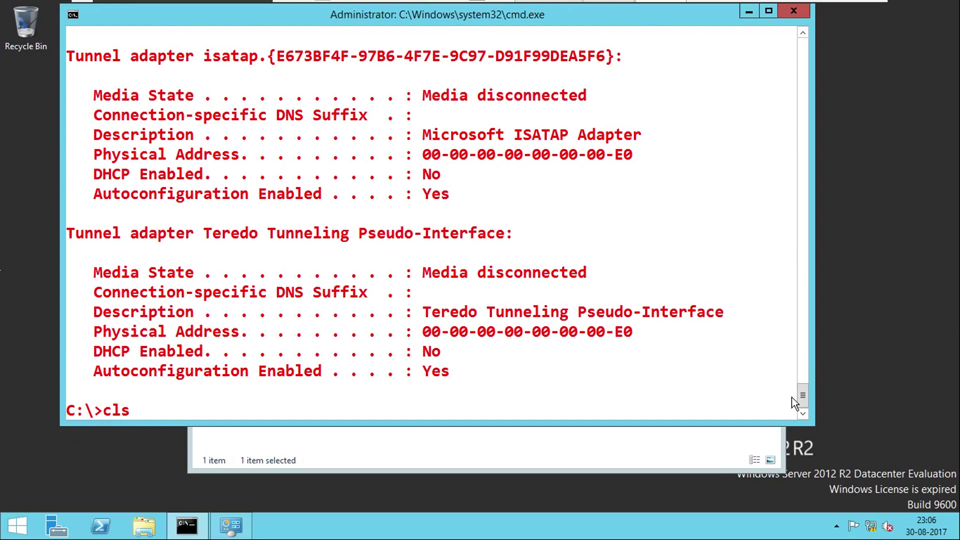
key(Return)
key(Return)
key(Return)
key(Return)
text(ipc)
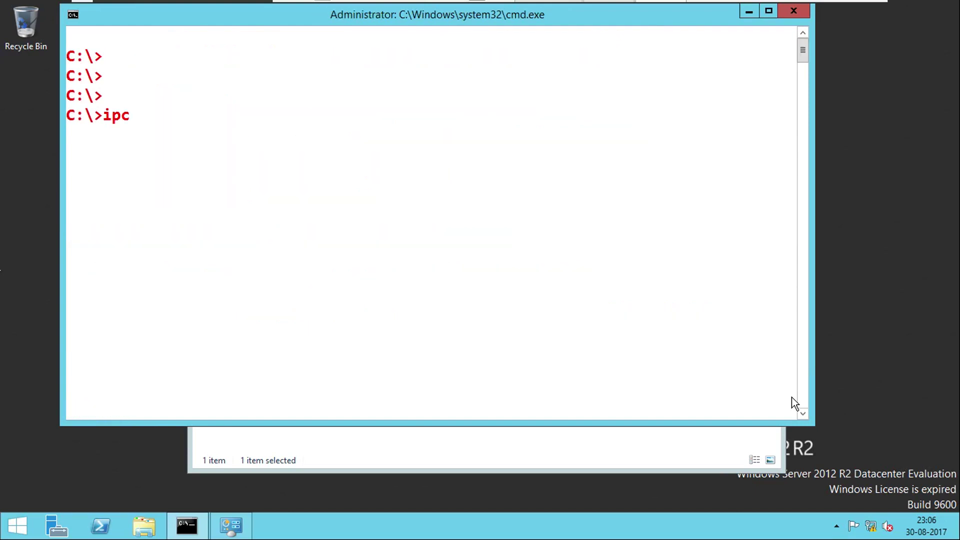
text(onfig /set)
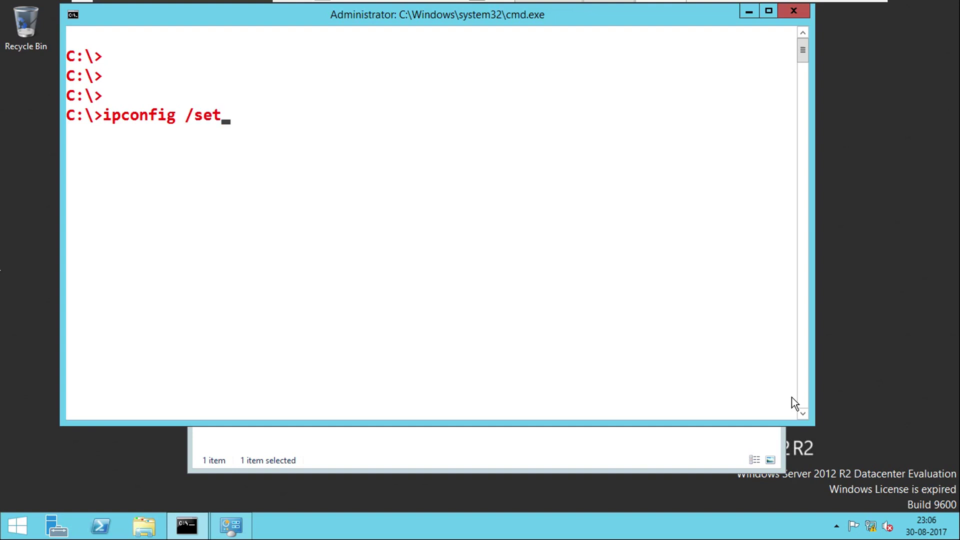
text(classid i)
key(BackSpace)
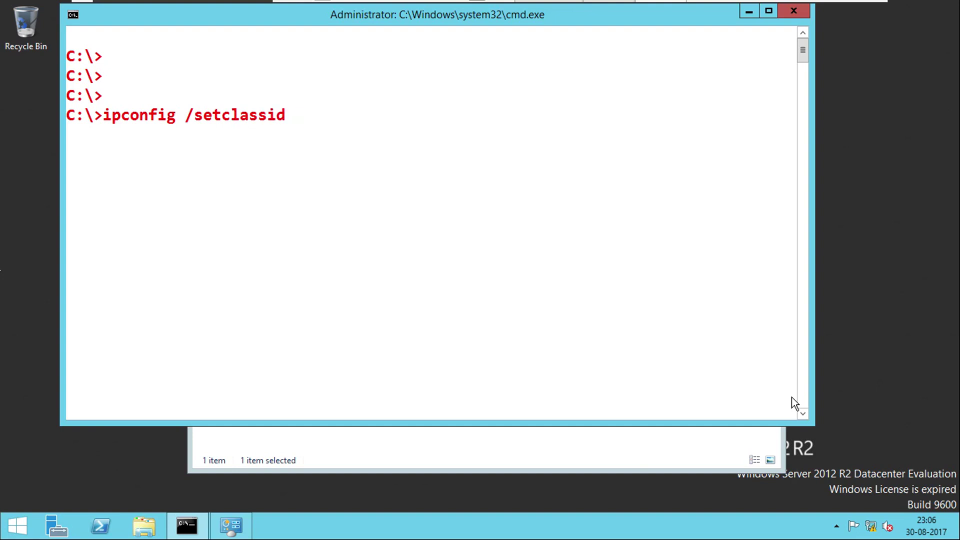
text(ethernet0 internet)
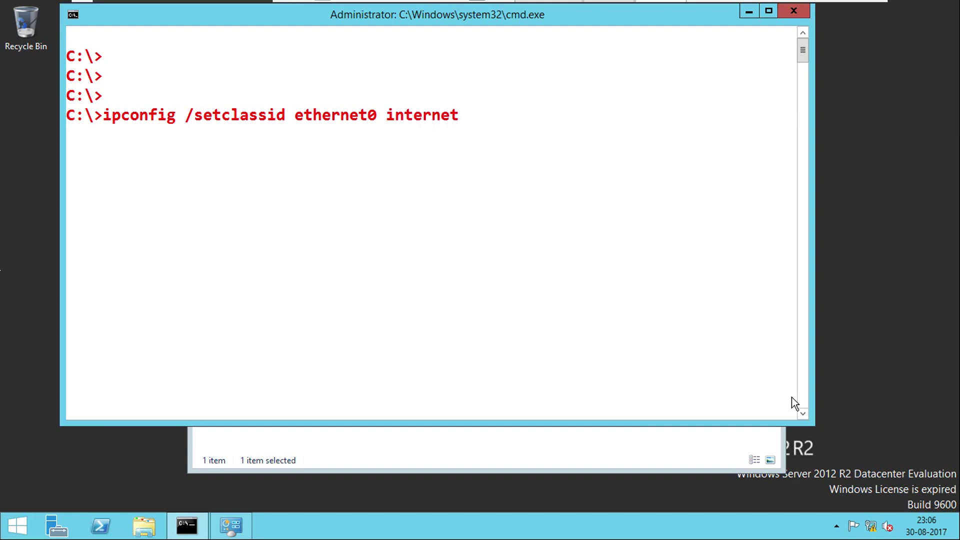
key(Return)
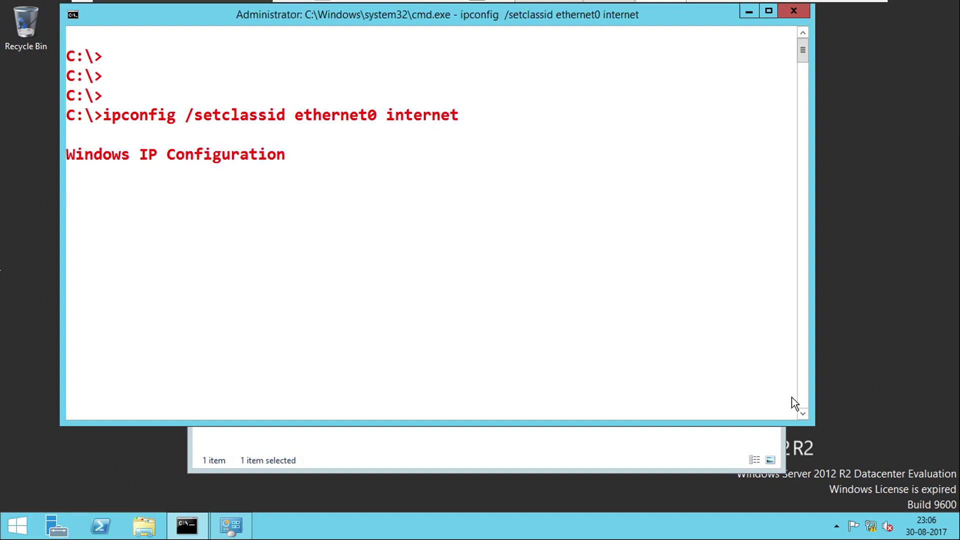
Review the executed ipconfig /setclassid command, highlighting its option, the adapter name and the class ID.
right_click(850, 425)
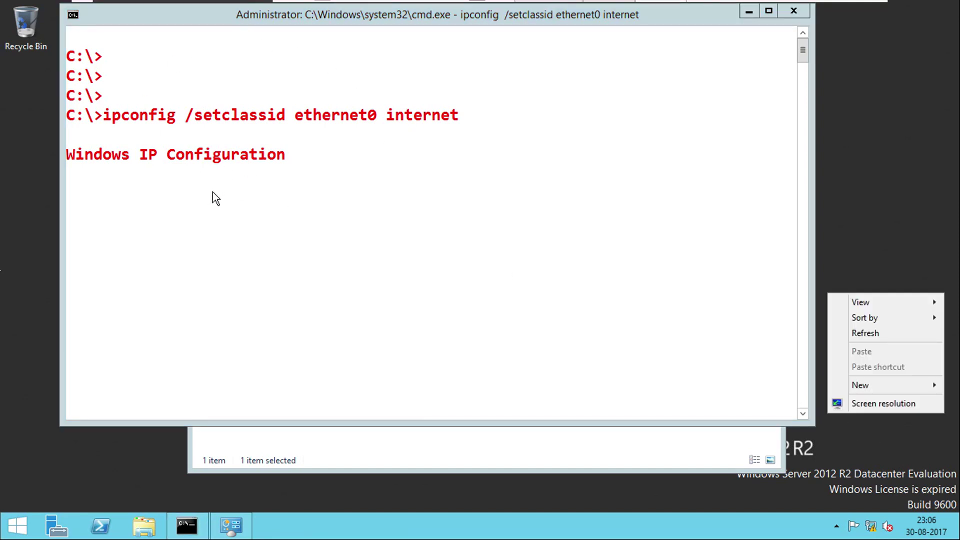
click(328, 16)
right_click(238, 151)
click(253, 158)
drag(104, 112, 220, 120)
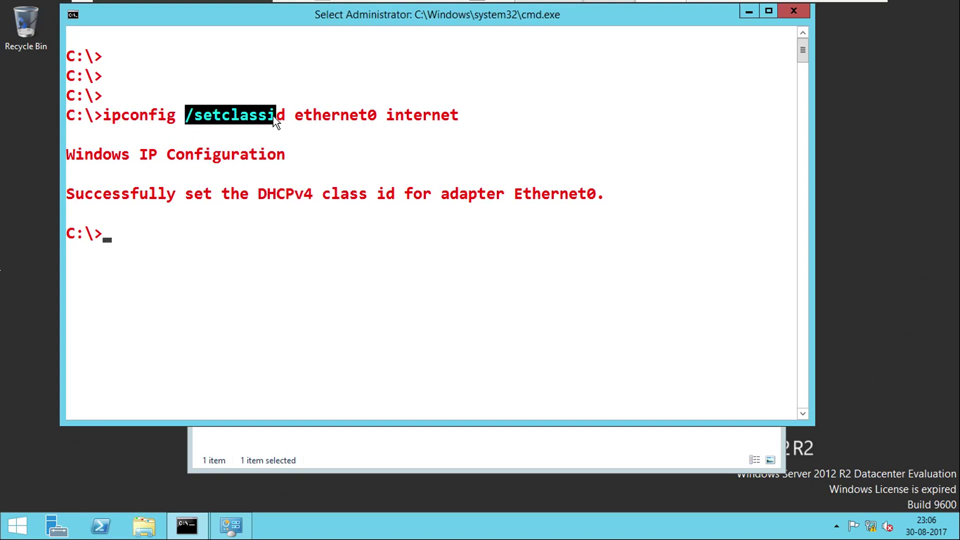
drag(295, 116, 346, 120)
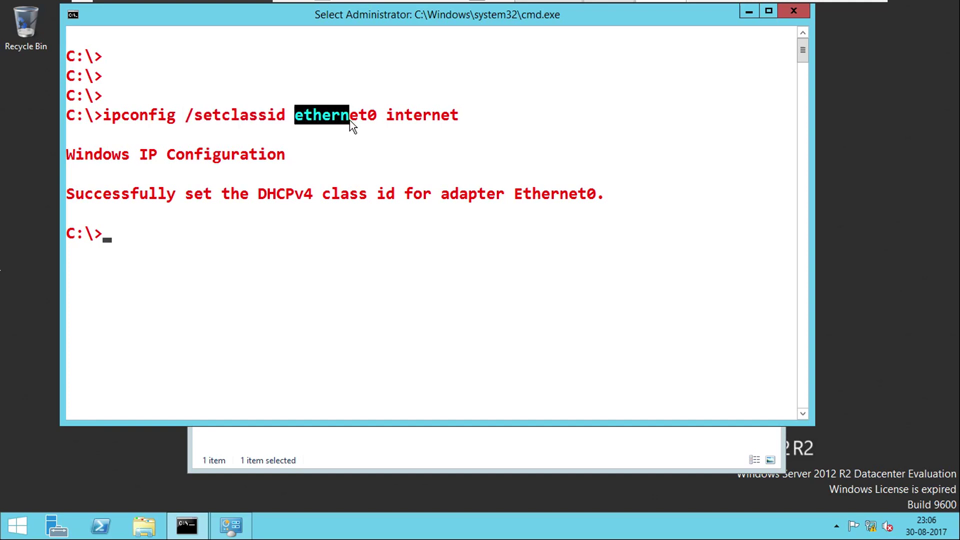
click(389, 117)
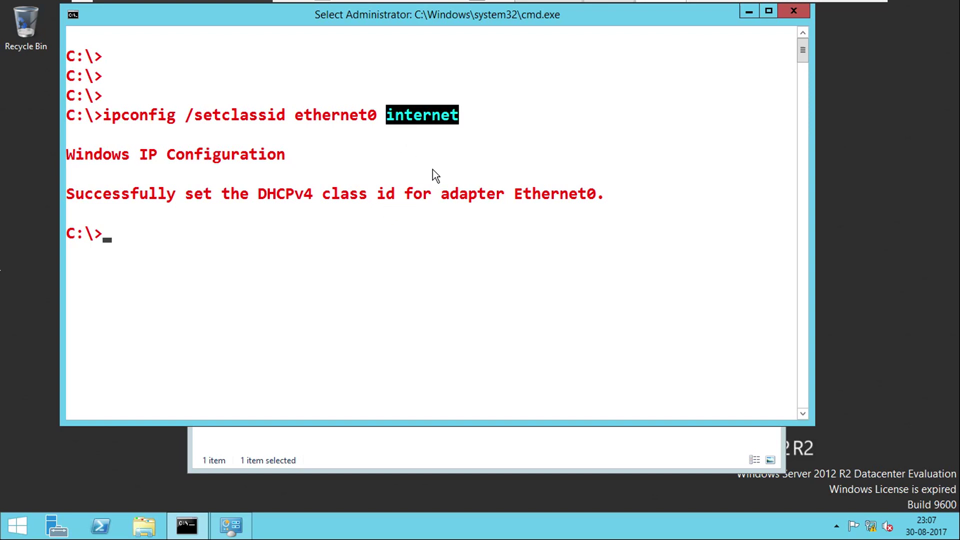
key(Escape)
Run ipconfig /all on C4 again and examine the Ethernet adapter's DHCPv4 class ID, DHCP server and DNS servers.
key(Up)
key(Up)
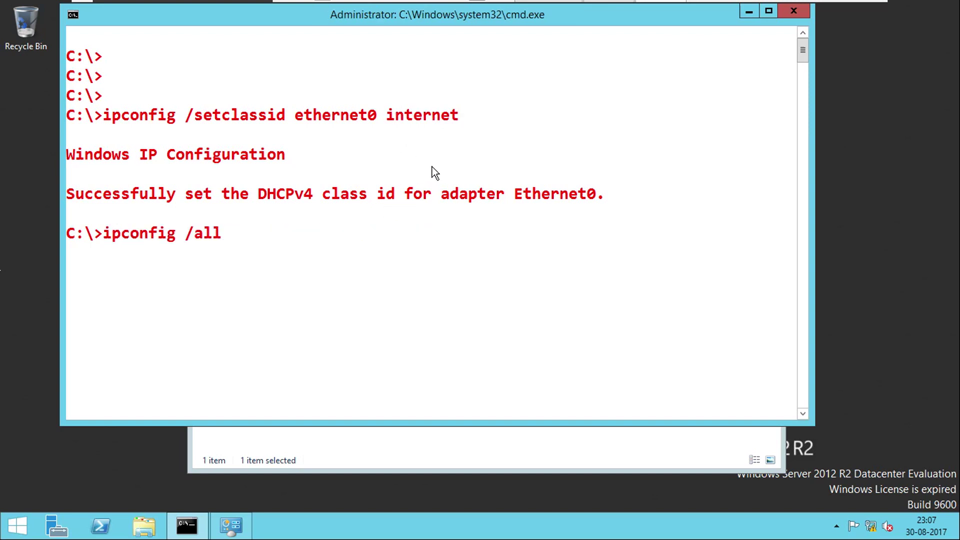
key(Return)
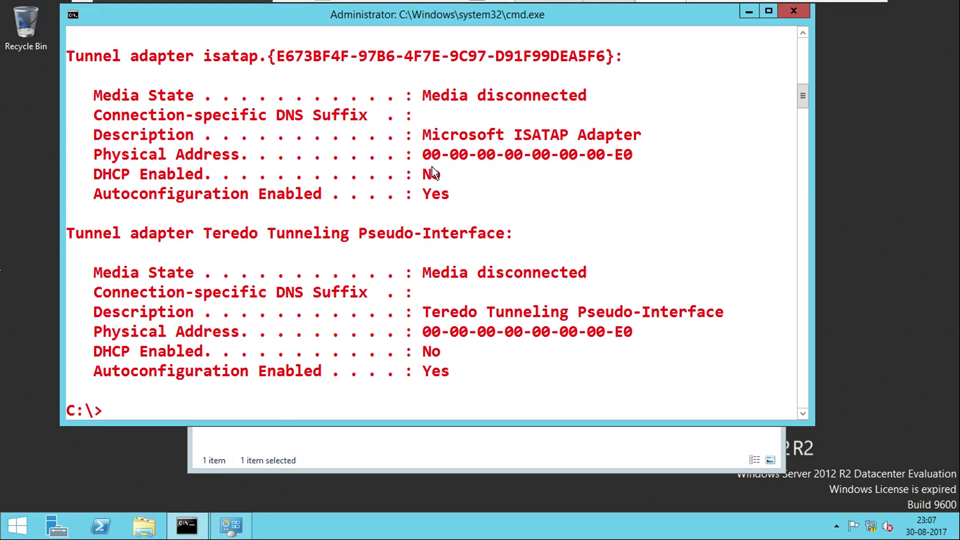
scroll(433, 170, up, 3)
right_click(125, 158)
click(145, 165)
drag(88, 150, 402, 200)
drag(535, 155, 506, 171)
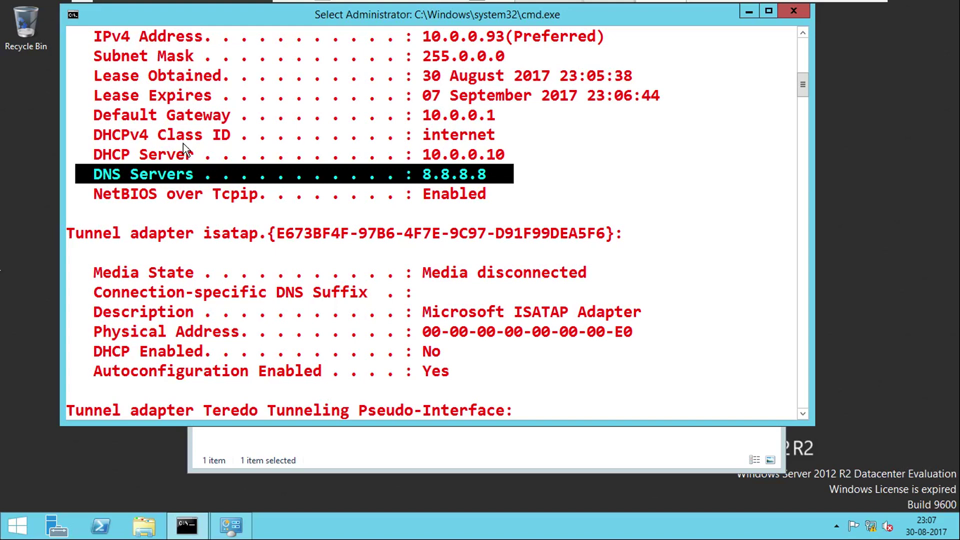
drag(91, 133, 436, 148)
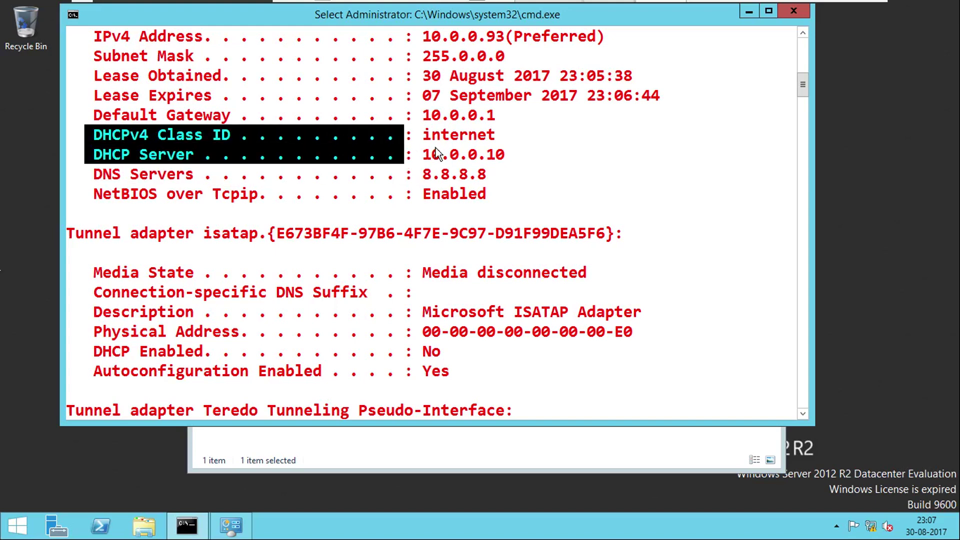
drag(509, 150, 505, 180)
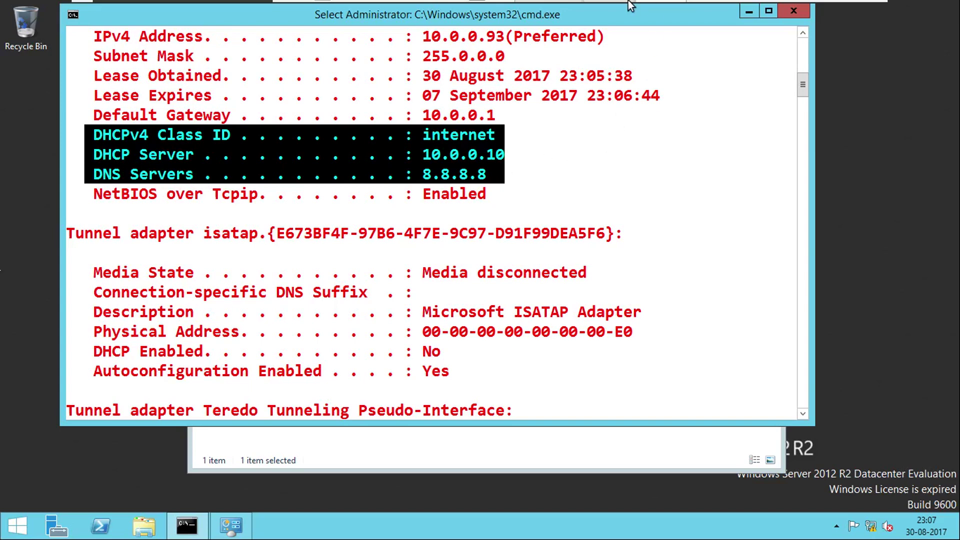
Switch to the C2 machine, refresh Scope1's scope options and compare the internet policy's DNS server entry with the default one.
click(604, 13)
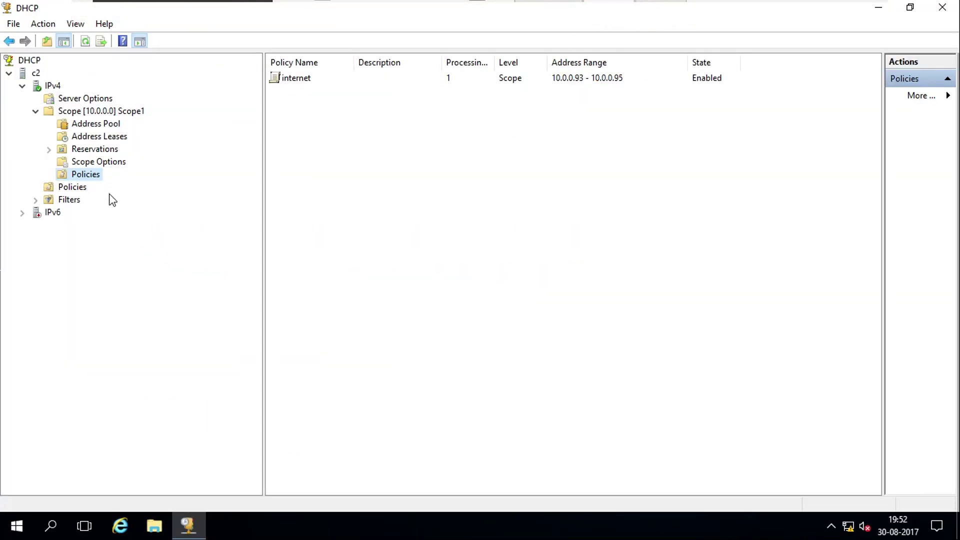
click(106, 163)
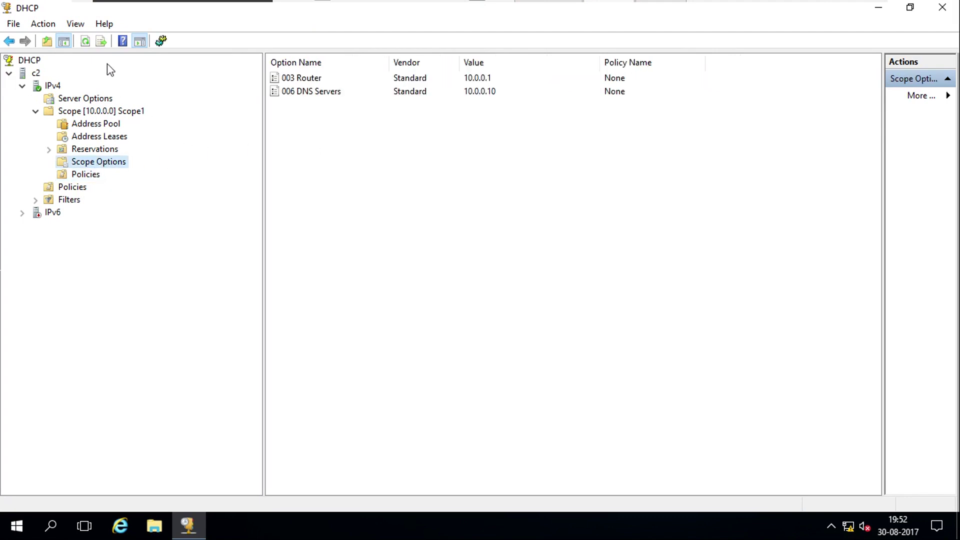
click(86, 41)
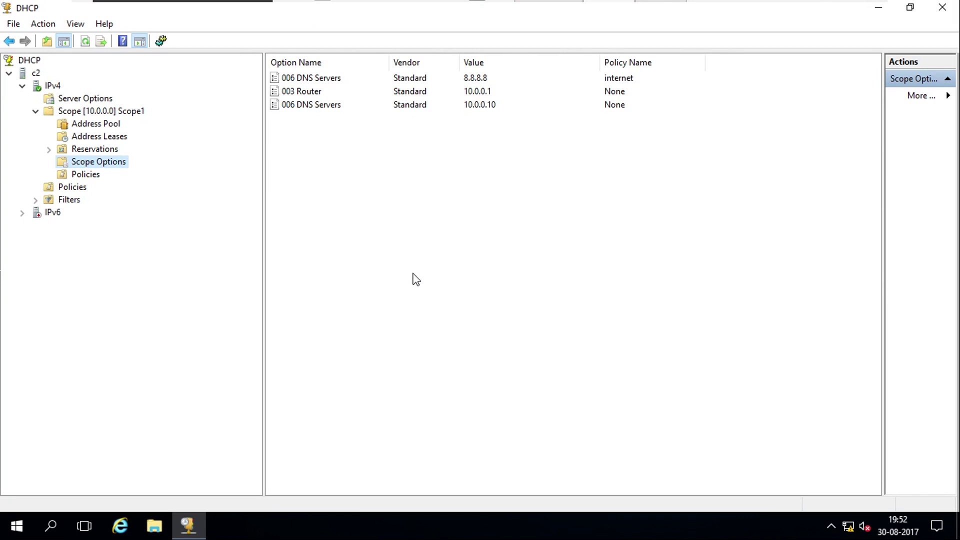
click(326, 107)
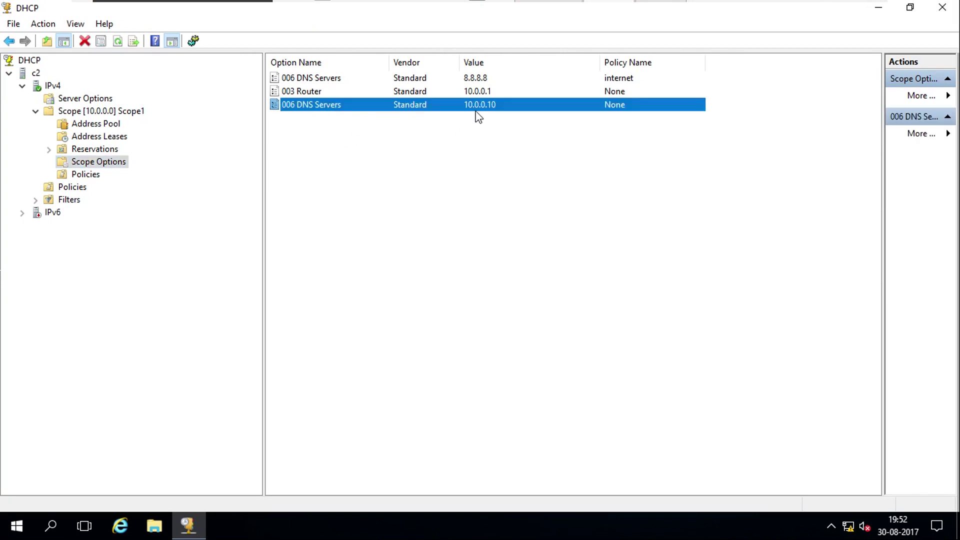
click(326, 77)
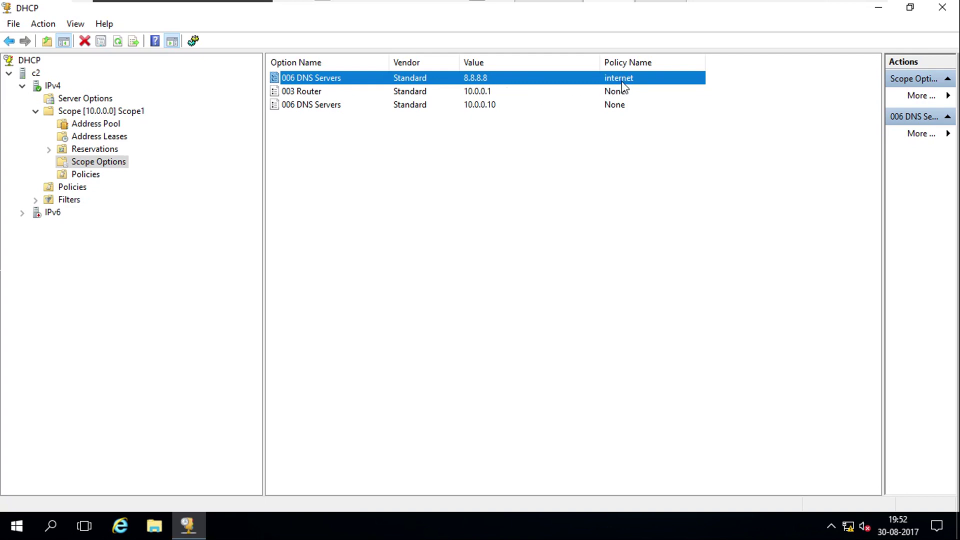
right_click(479, 80)
click(440, 206)
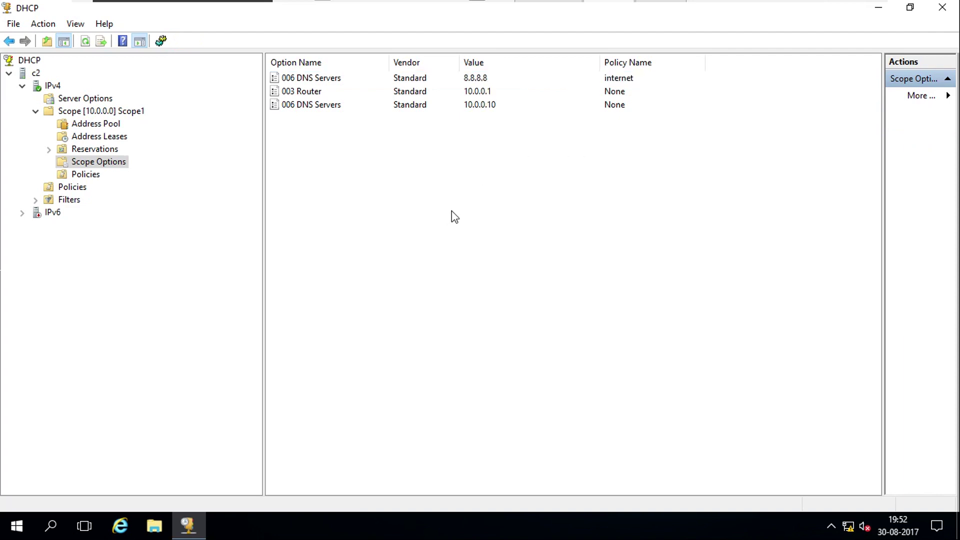
mouse_move(628, 5)
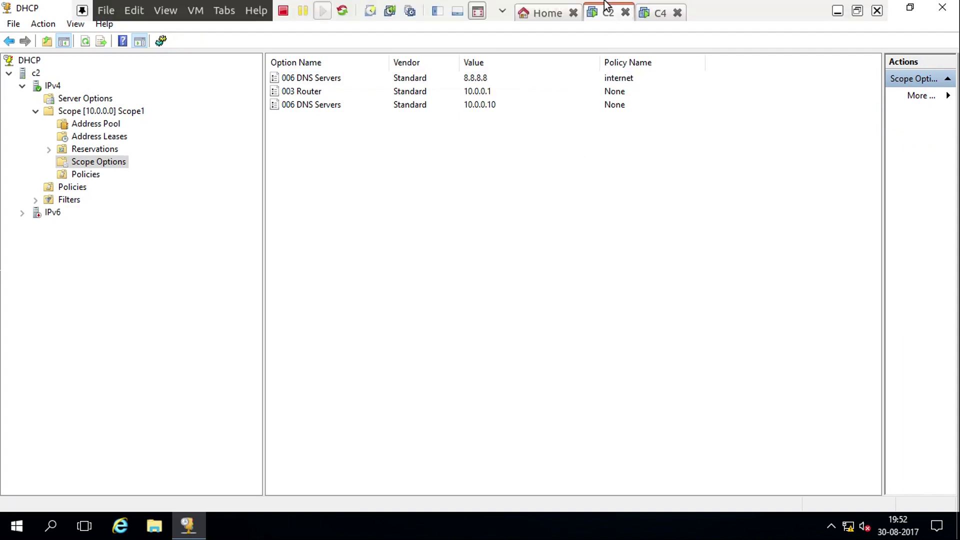